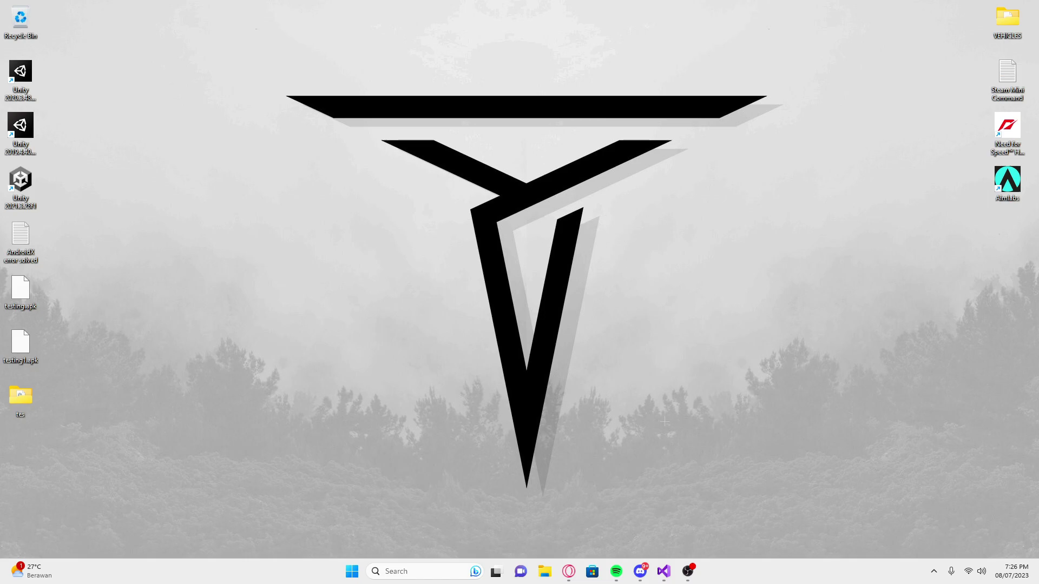
Step: In the OBS settings, keep the update channel on Stable - Latest stable release (Default) and open the Output settings
left_click(687, 572)
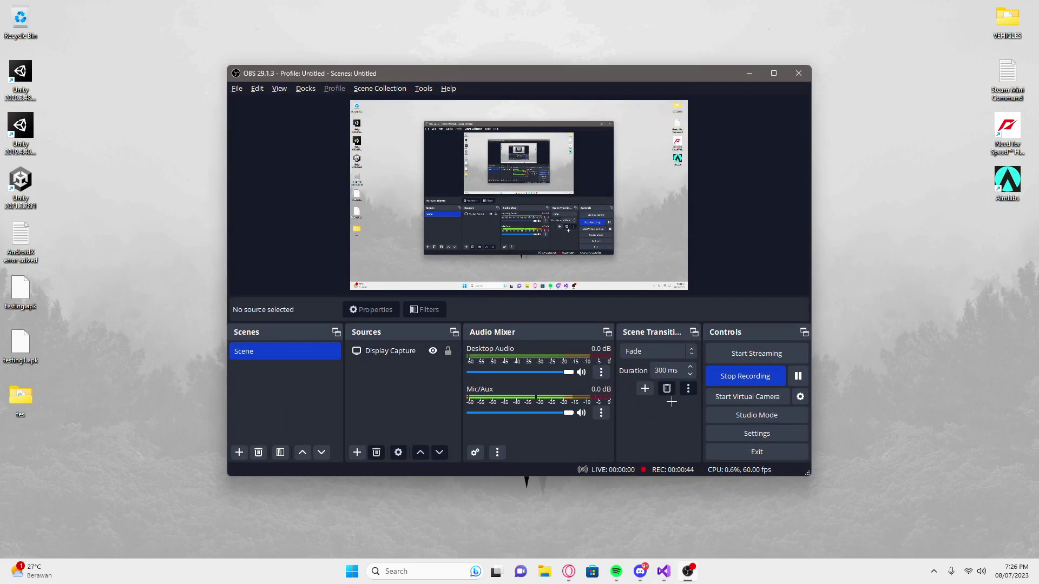
left_click(769, 434)
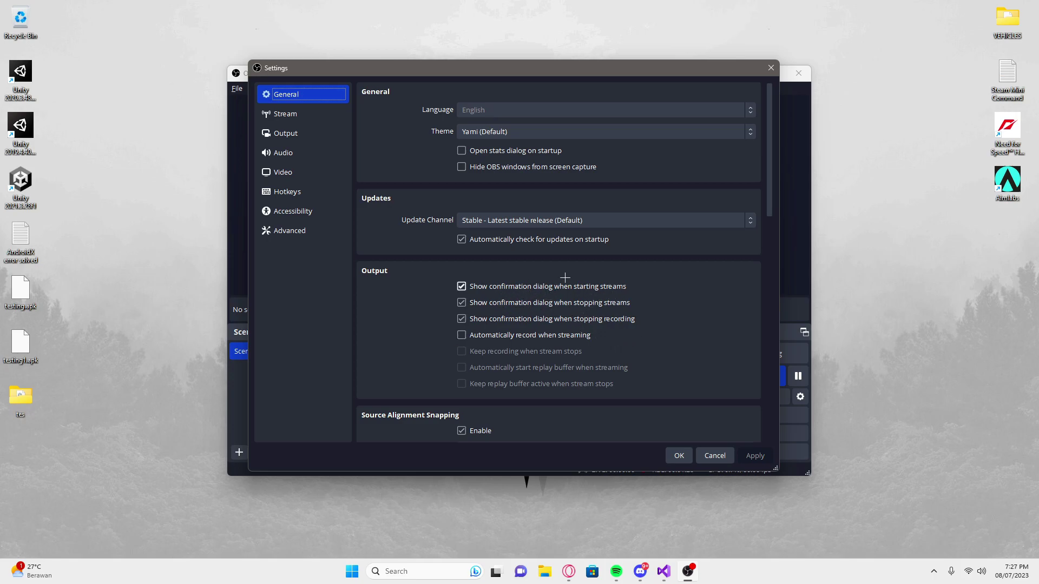
left_click(490, 220)
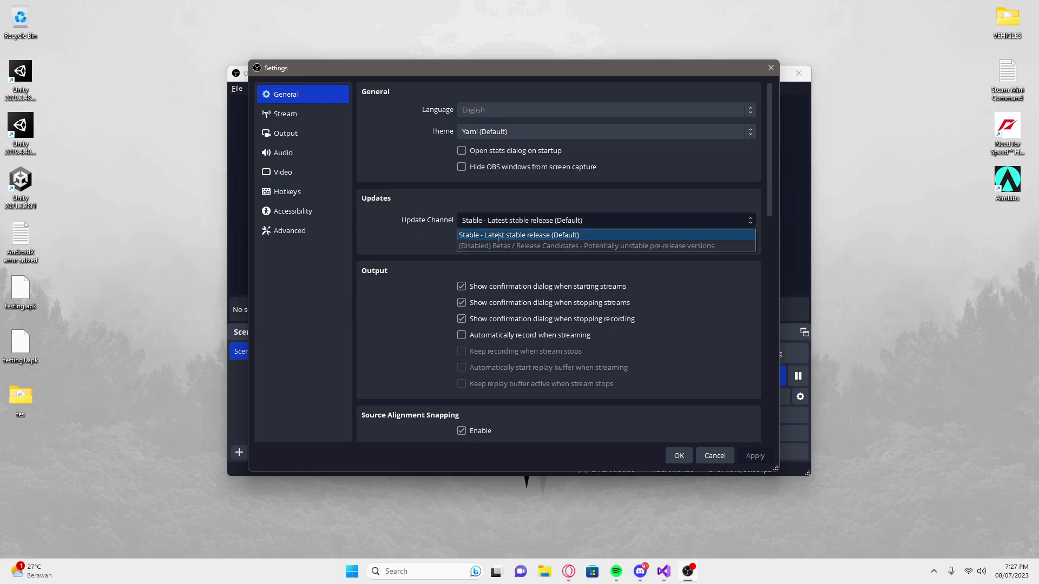
left_click(498, 235)
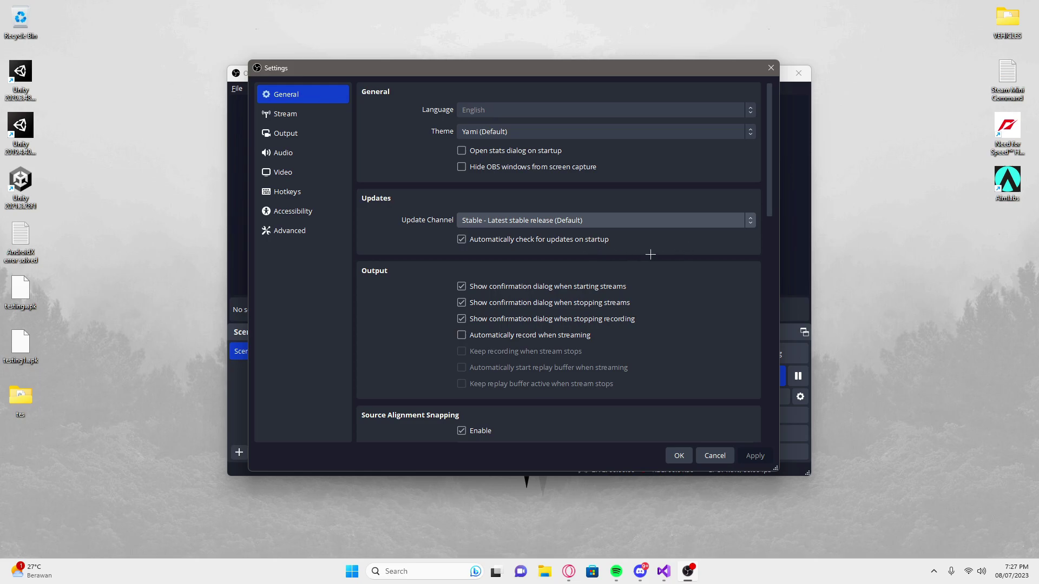
left_click(321, 139)
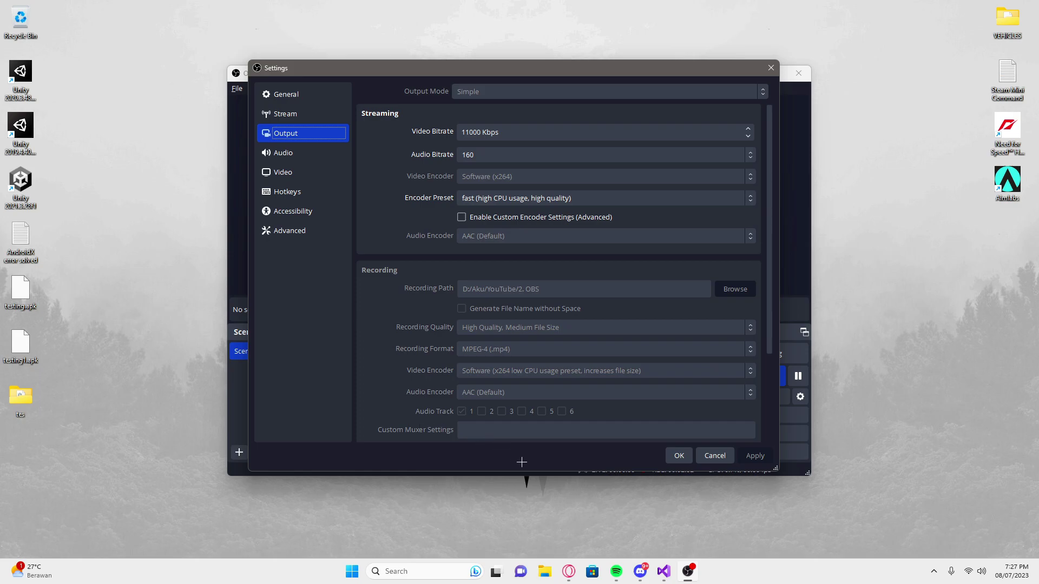
Step: Switch to the browser to view the MediaFire download page of the Best OBS Recording Settings archive
mouse_move(568, 571)
left_click(590, 517)
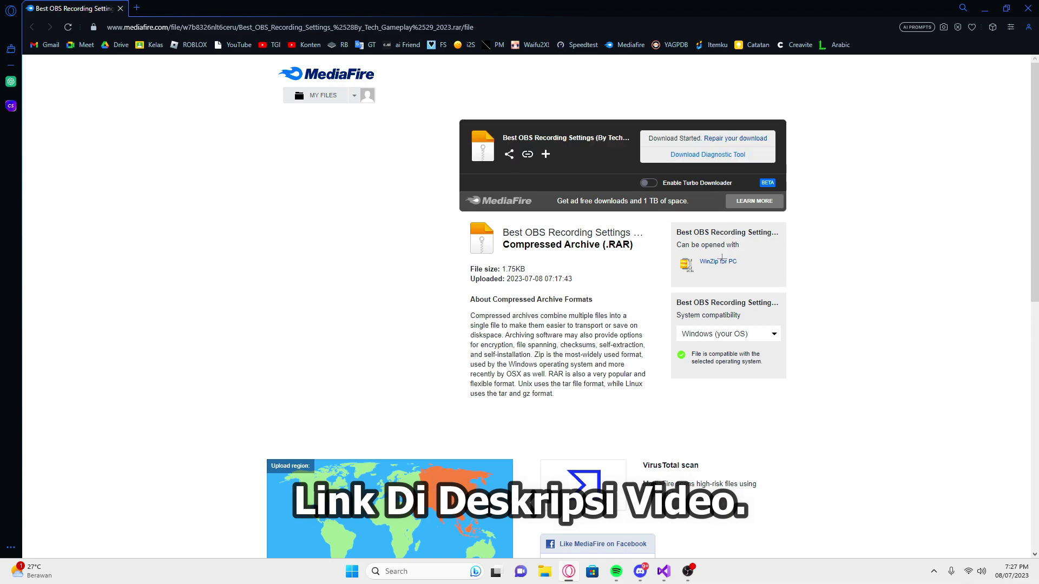
left_click(73, 32)
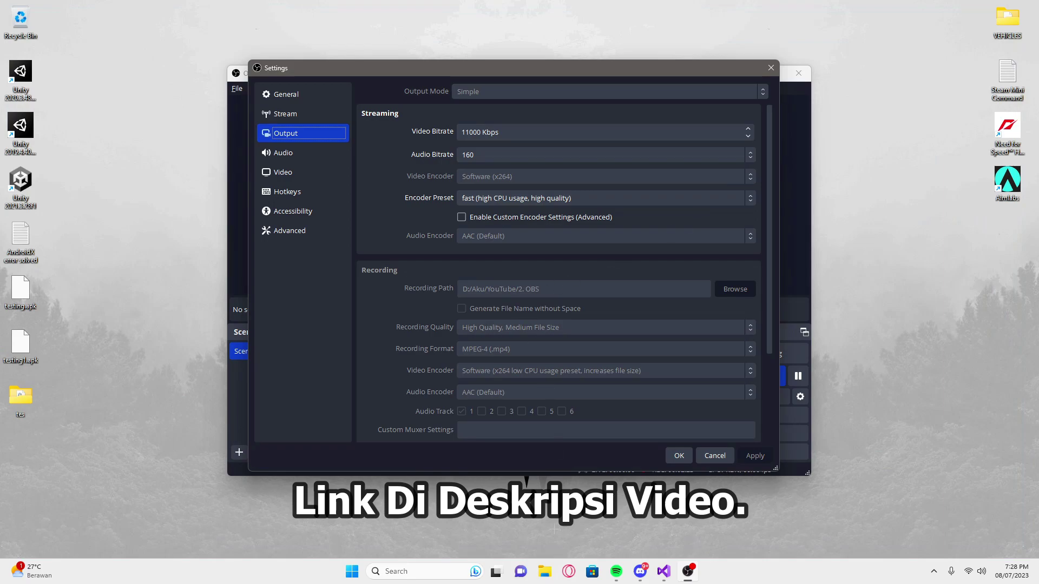
Step: In File Explorer, move the Best OBS Recording Settings archive from the Downloads folder to the desktop
key("super+e")
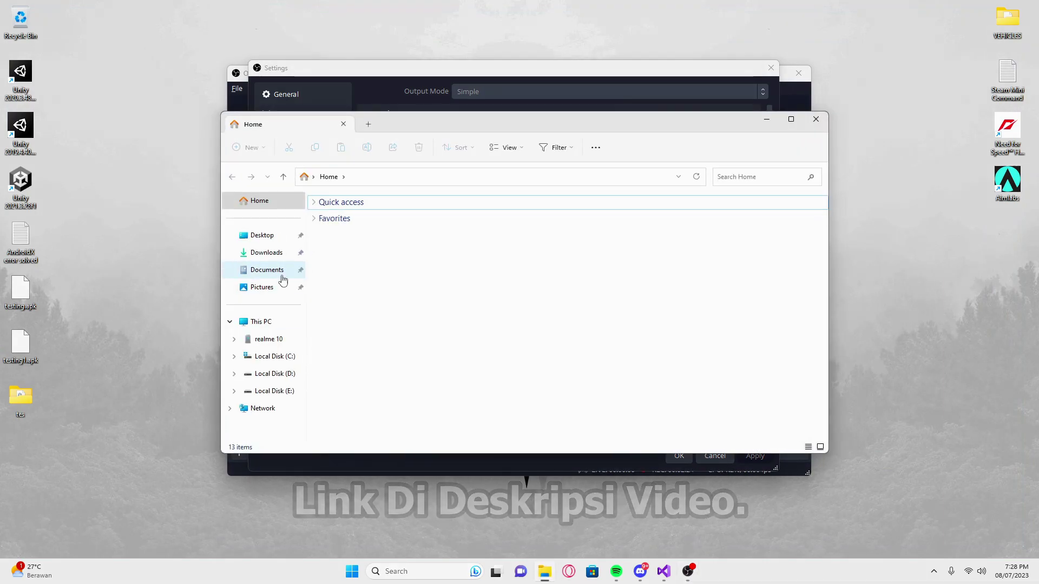
left_click(266, 253)
left_click_drag(352, 231, 144, 314)
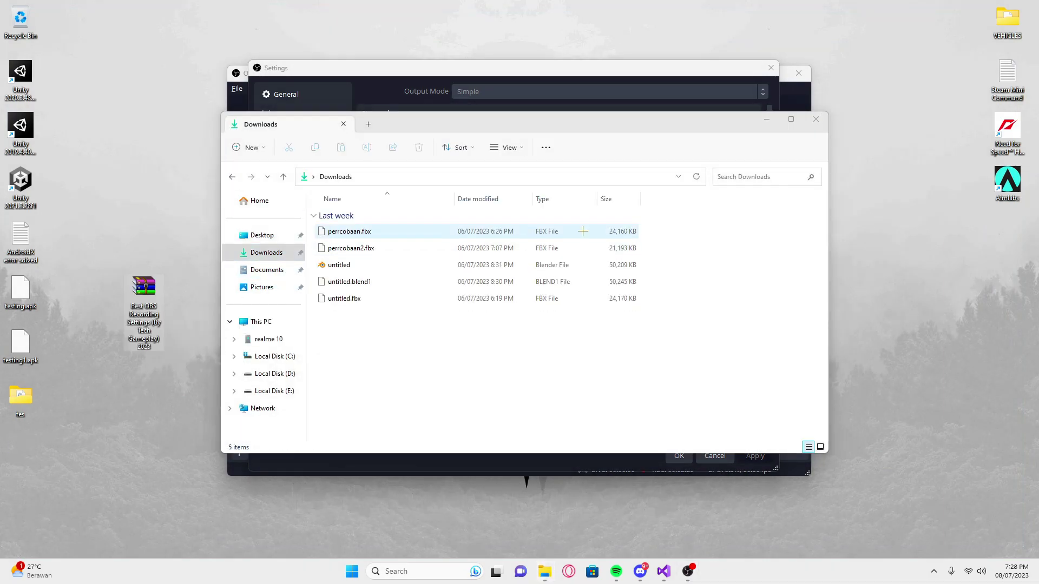
left_click(816, 119)
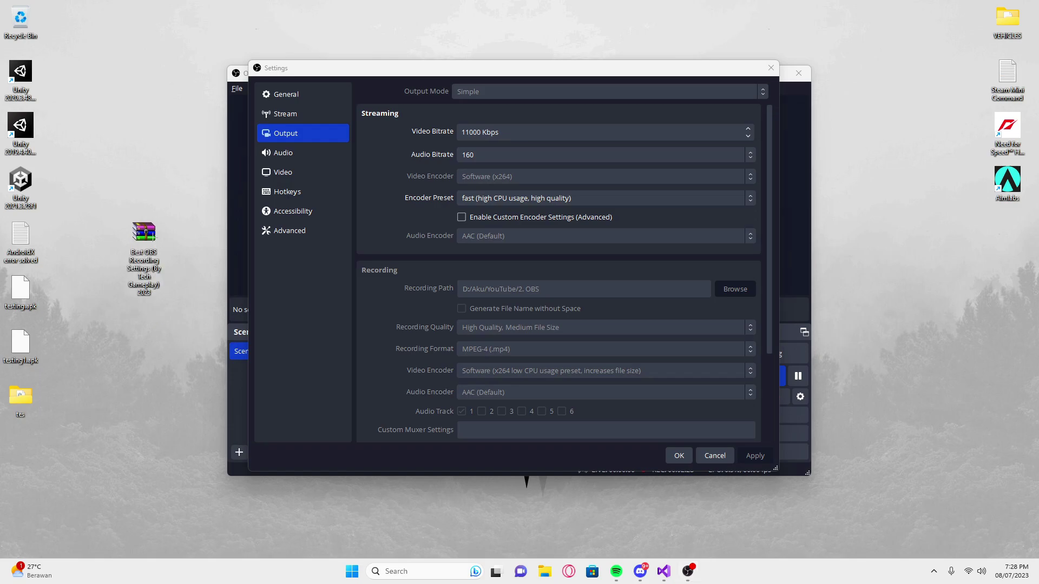
Step: Extract the Best OBS Recording Settings archive onto the desktop and place the extracted folder beside the archive
right_click(143, 233)
left_click(233, 404)
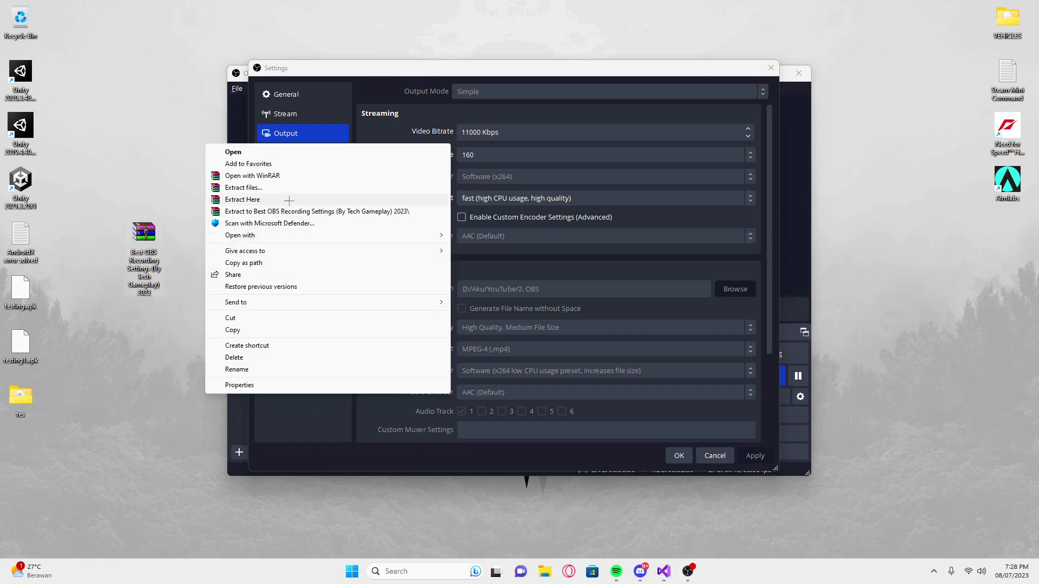
left_click(227, 203)
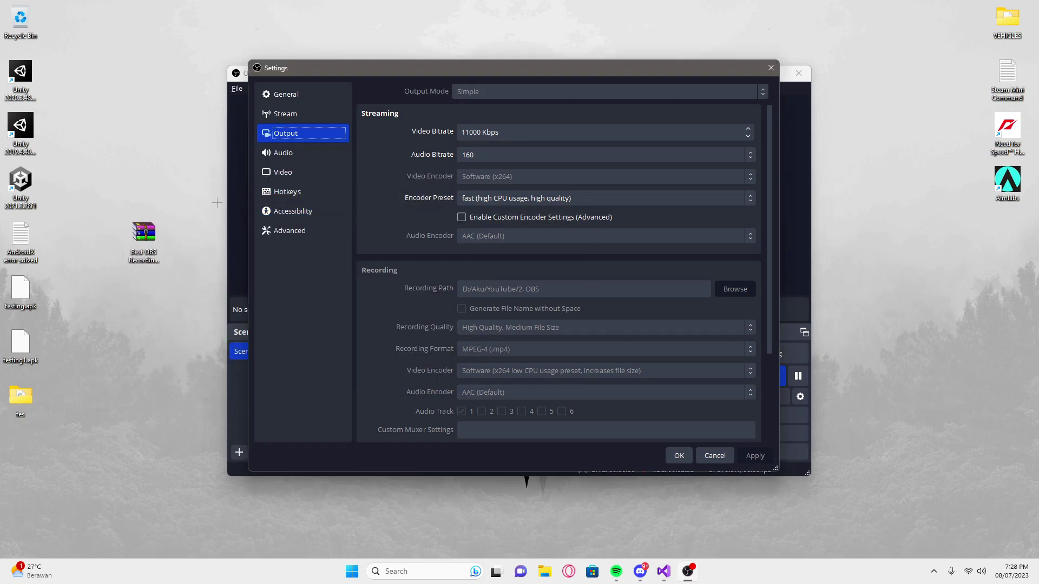
left_click(143, 233)
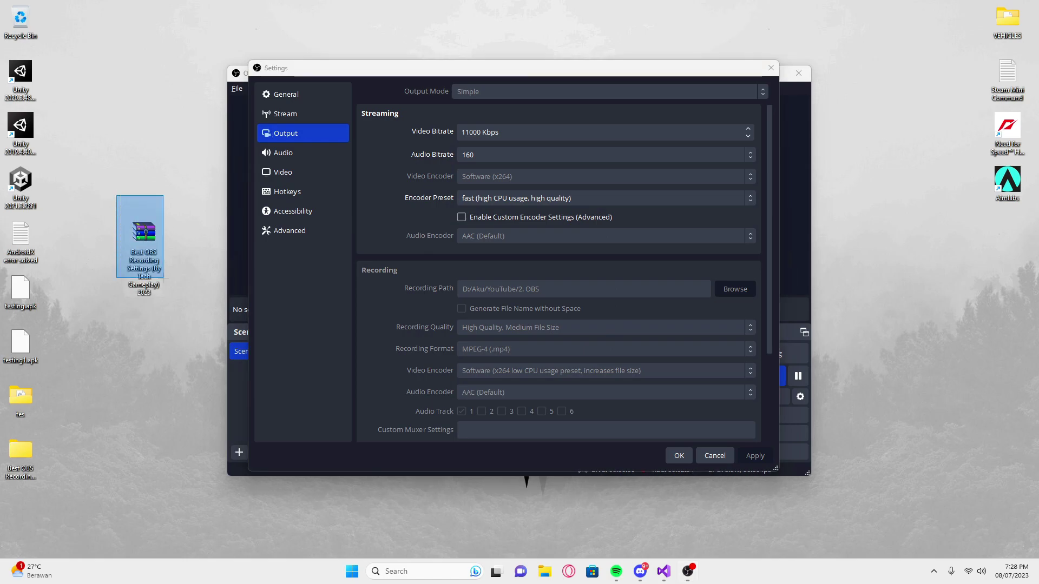
left_click_drag(21, 450, 185, 238)
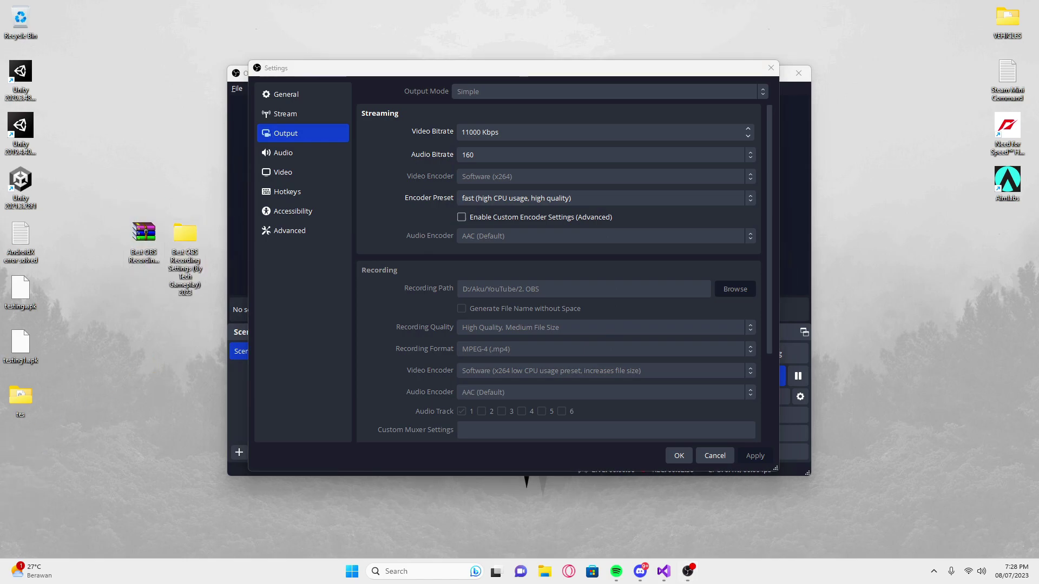
Step: Open the extracted Best OBS Recording Settings (By Tech Gameplay) 2023 folder
double_click(185, 236)
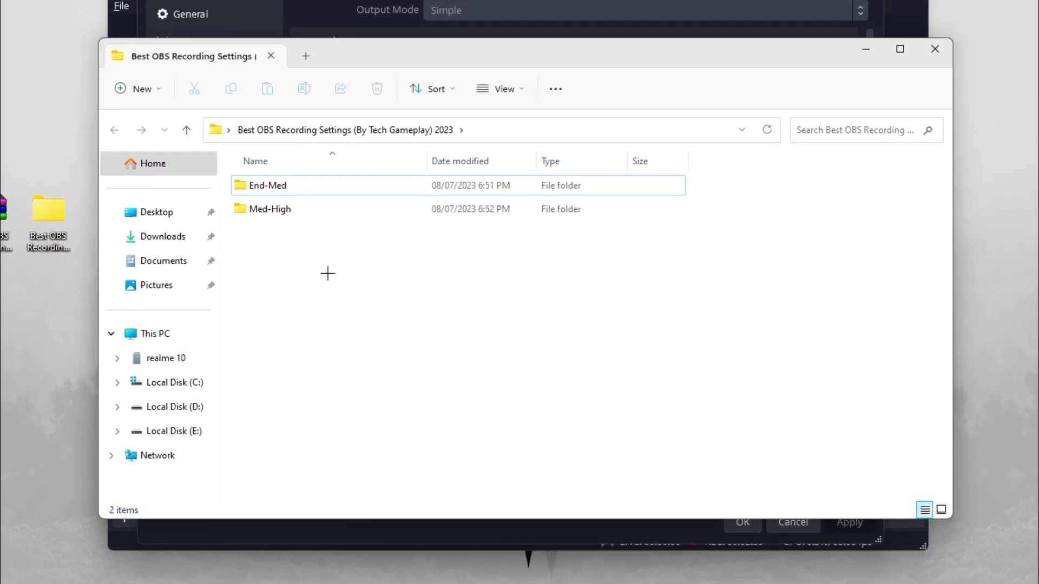
left_click_drag(234, 220, 686, 172)
left_click(620, 307)
Step: Rename the End-Med folder to Low-Med
left_click(252, 187)
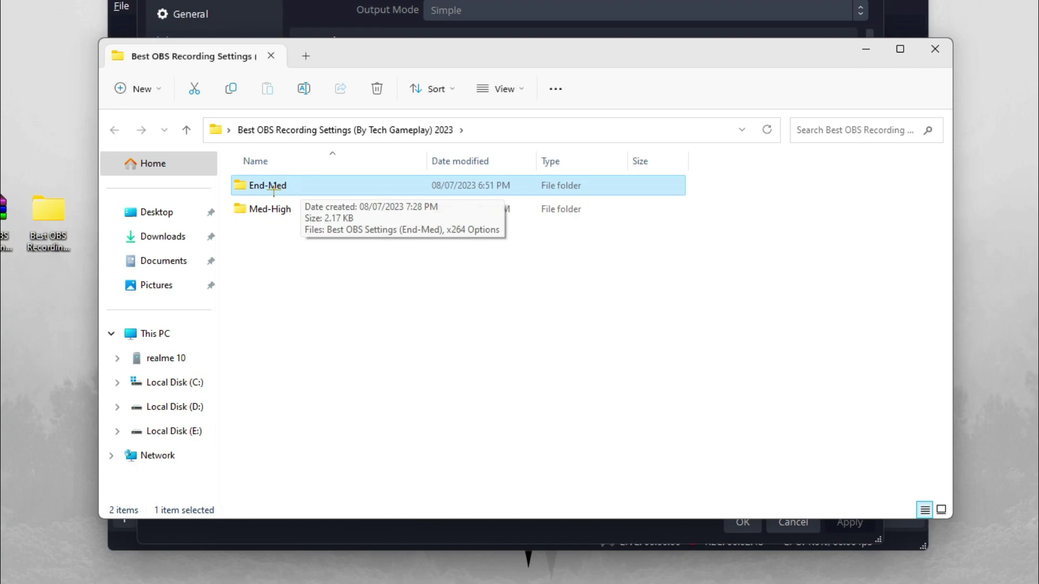
right_click(277, 186)
left_click(349, 470)
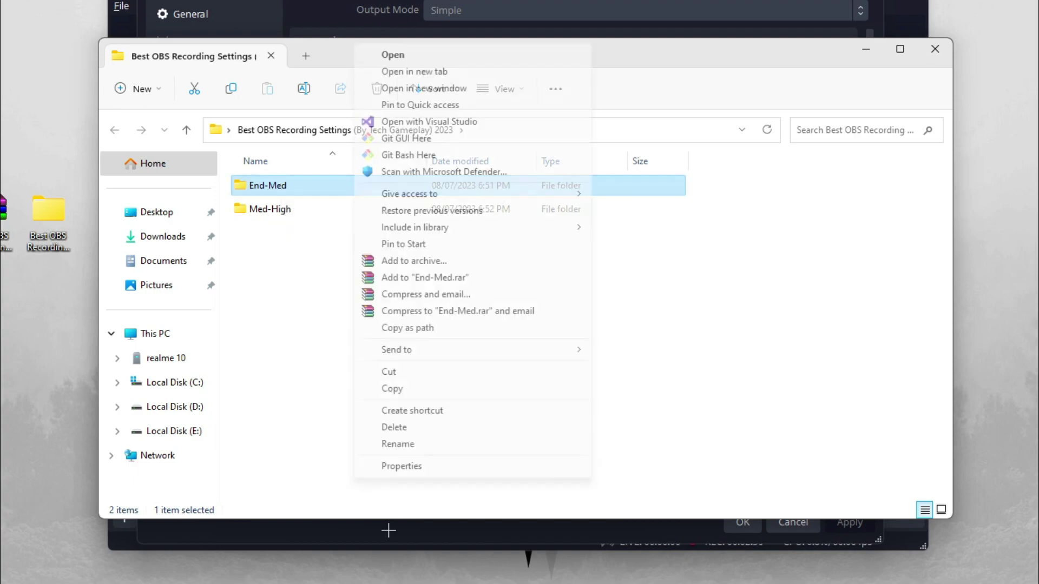
left_click(426, 444)
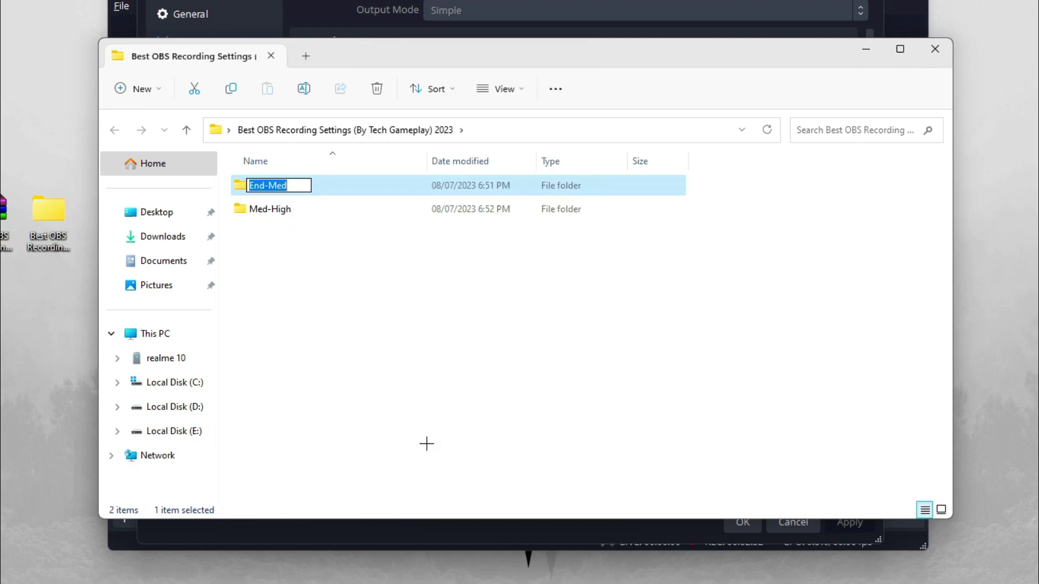
type("Low-")
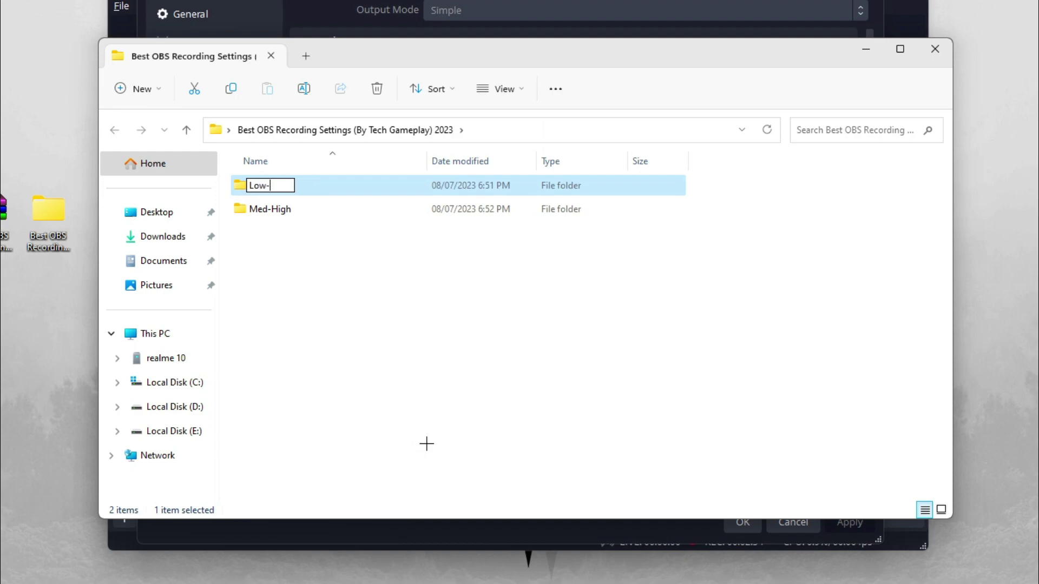
type("Med")
key("Return")
left_click(274, 209)
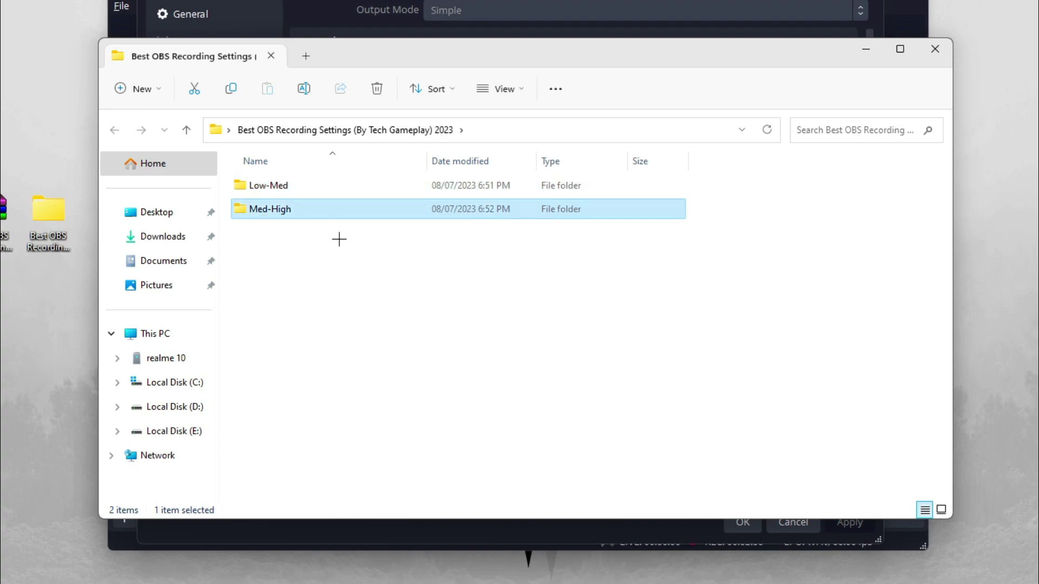
key("Up")
left_click_drag(279, 277, 595, 172)
left_click(578, 274)
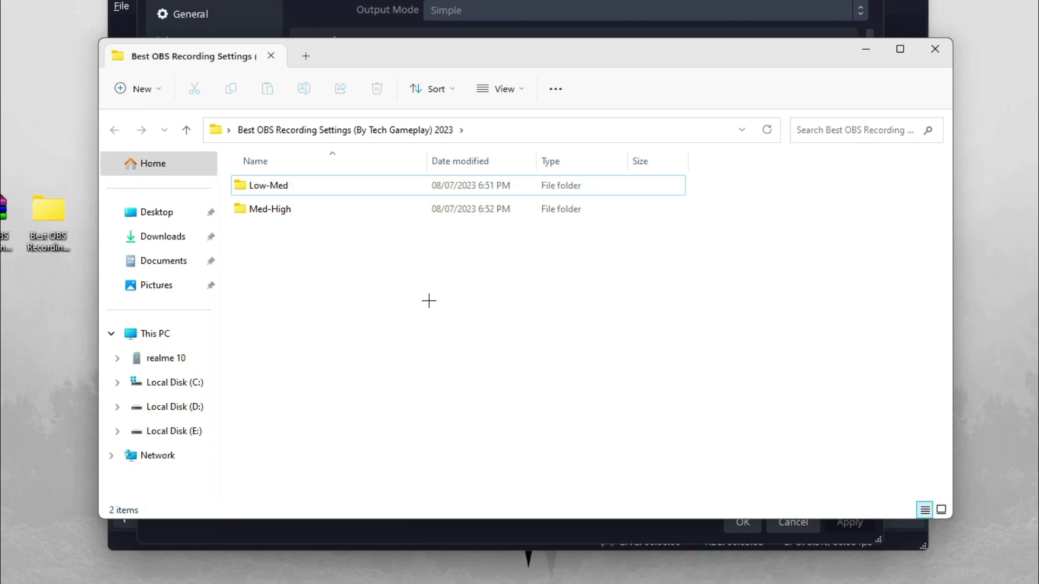
left_click(379, 184)
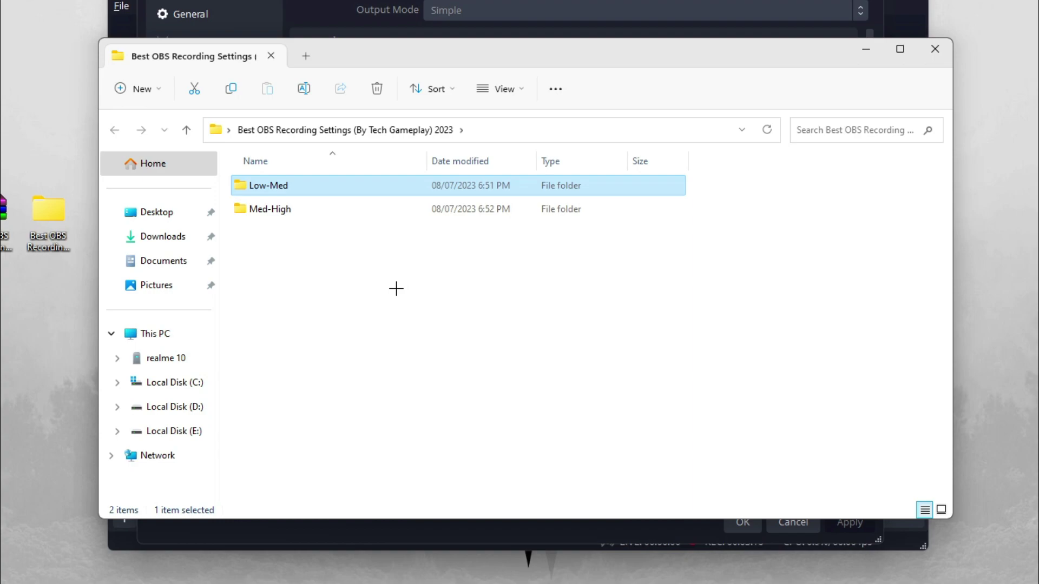
left_click(346, 255)
left_click(273, 190)
left_click(279, 217)
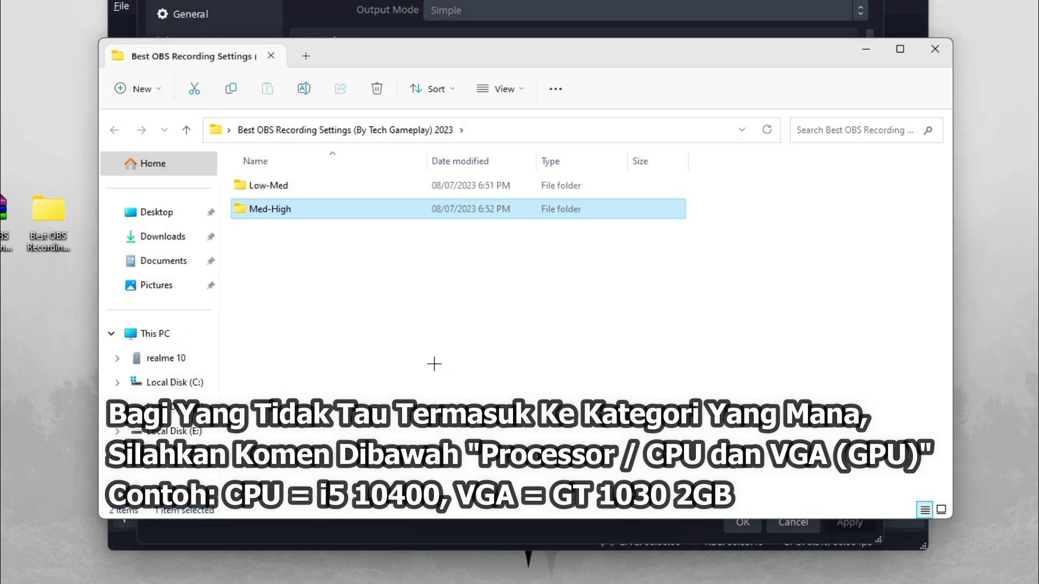
left_click(438, 315)
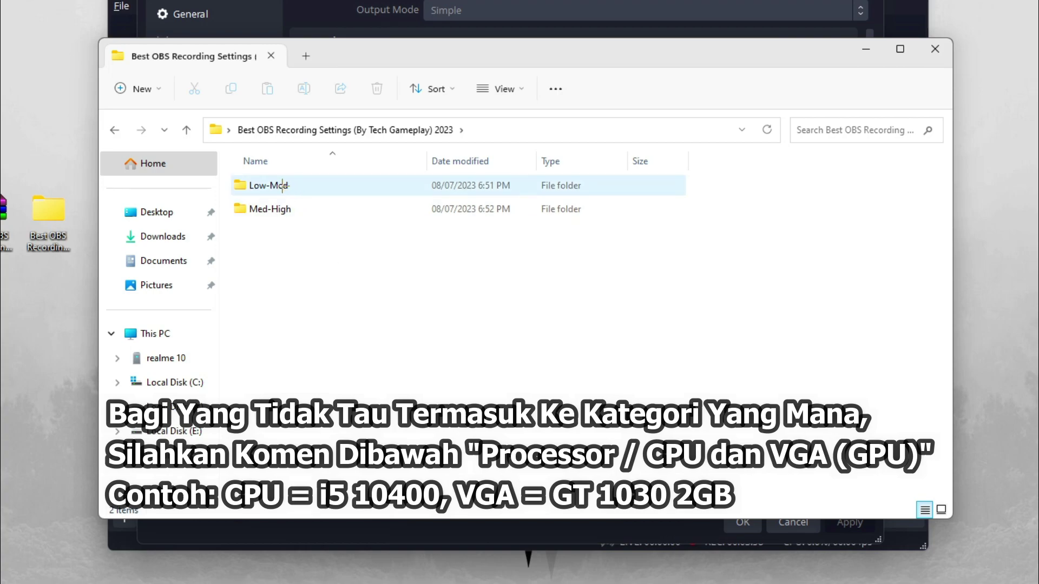
Step: Open the Best OBS Settings (End-Med) text document inside the Low-Med folder
left_click(332, 185)
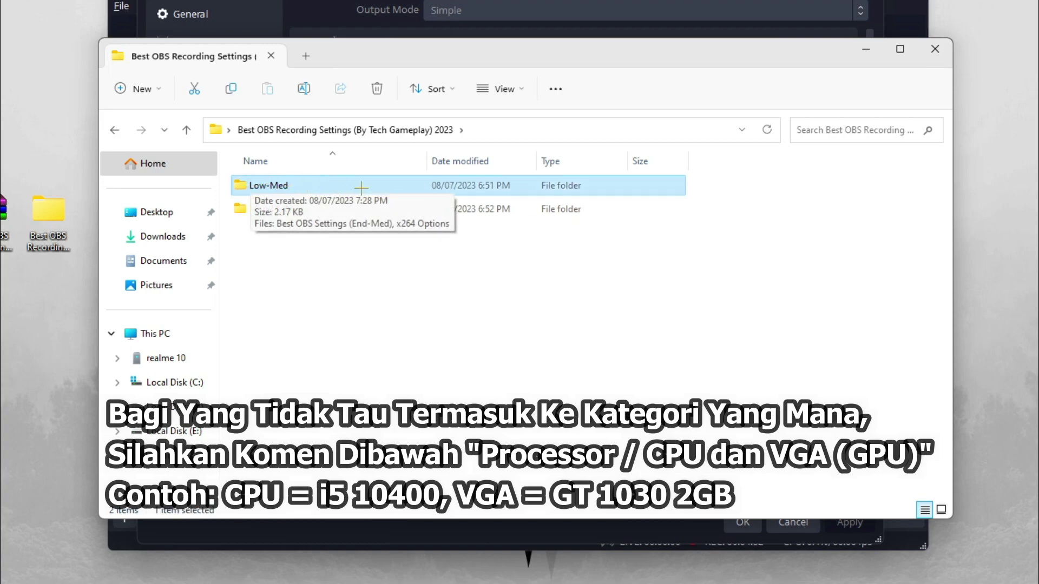
double_click(296, 185)
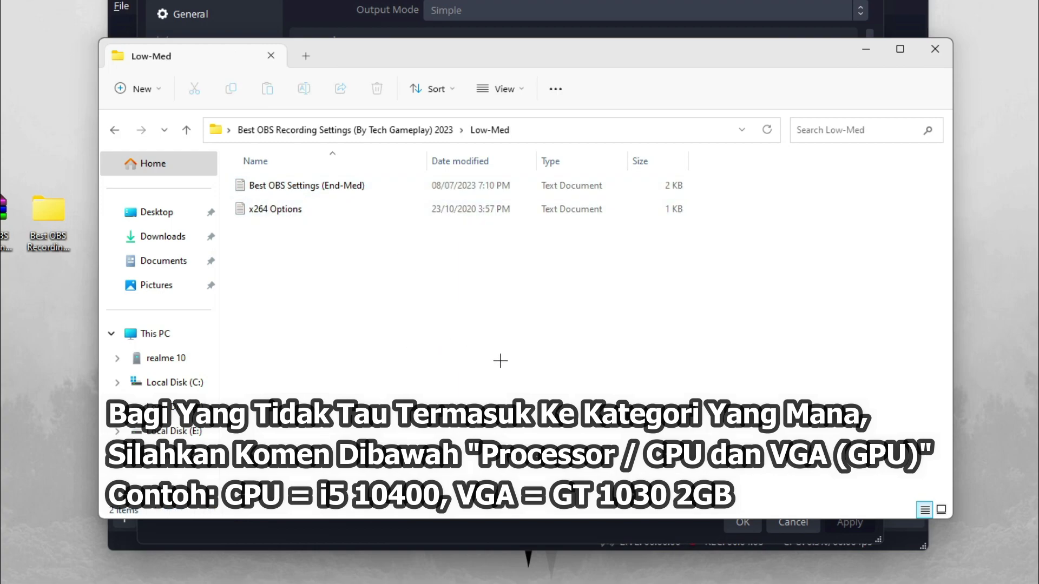
left_click(278, 187)
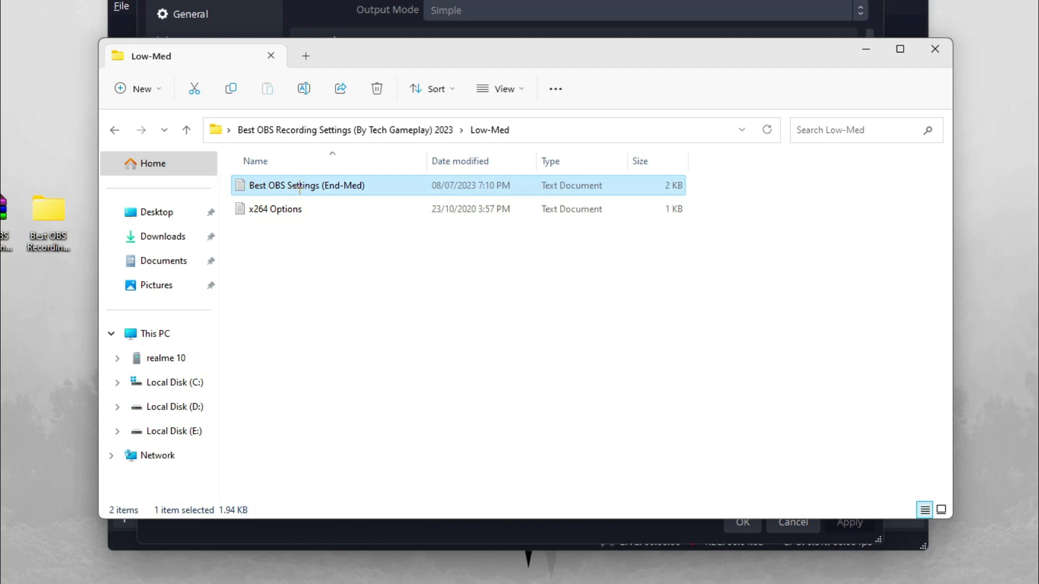
double_click(332, 187)
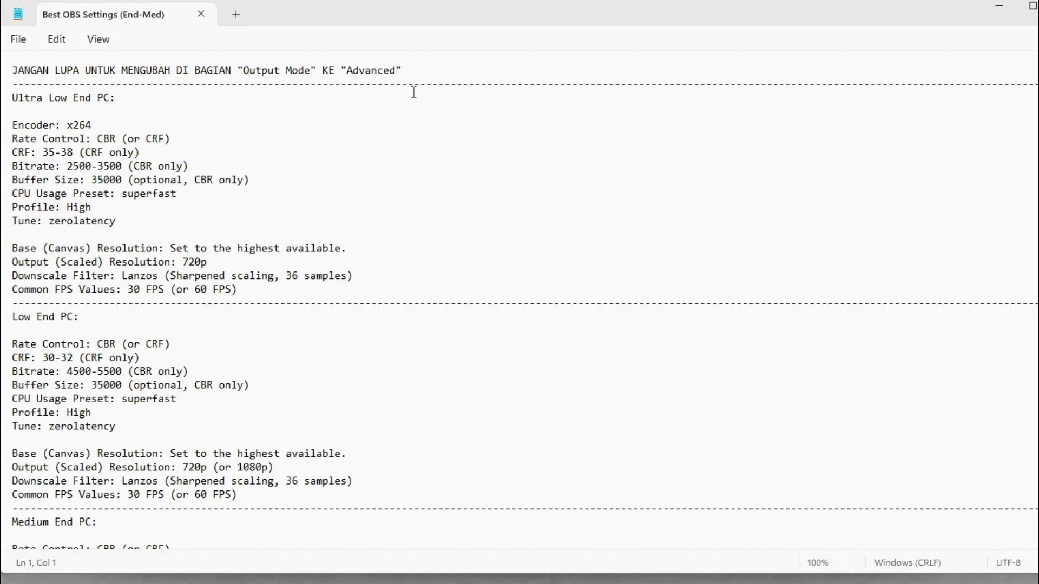
Step: Return to the OBS settings and open the recording options of the Advanced output mode
left_click(999, 6)
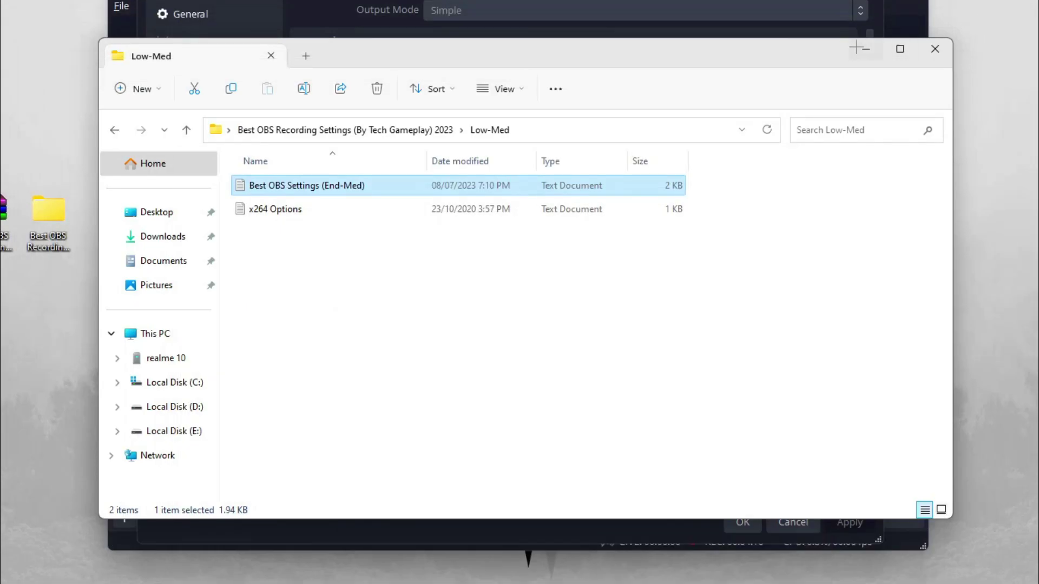
left_click(859, 47)
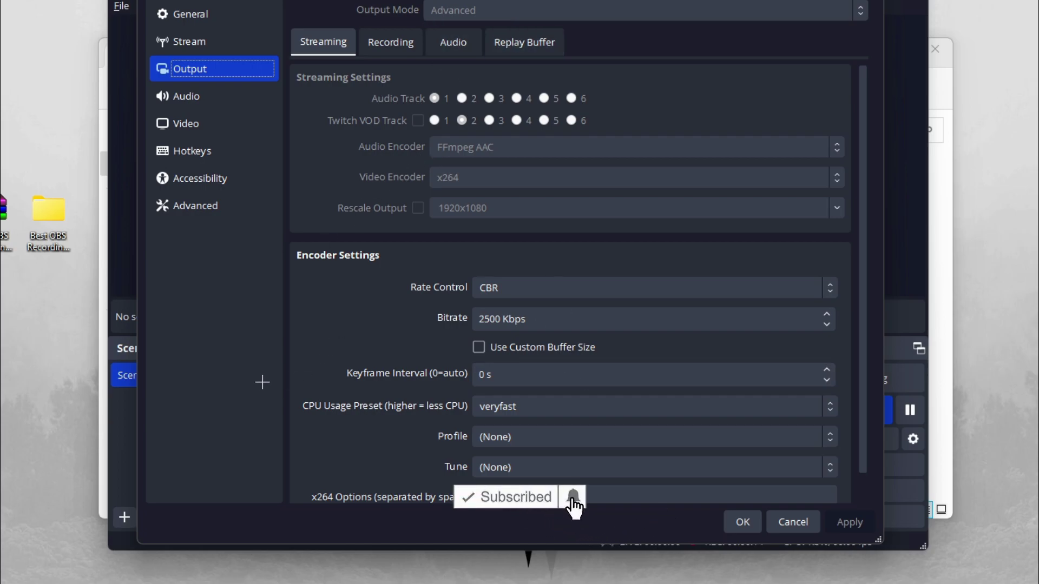
left_click(398, 41)
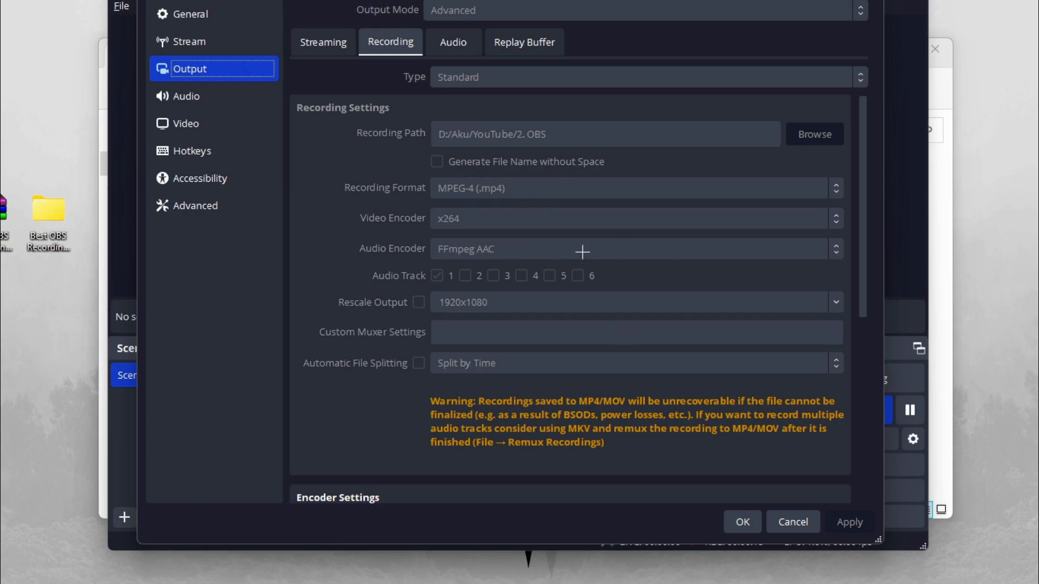
Step: Switch back to the settings text document and review the recommended values for ultra low, low and medium end PCs
key("alt+Tab")
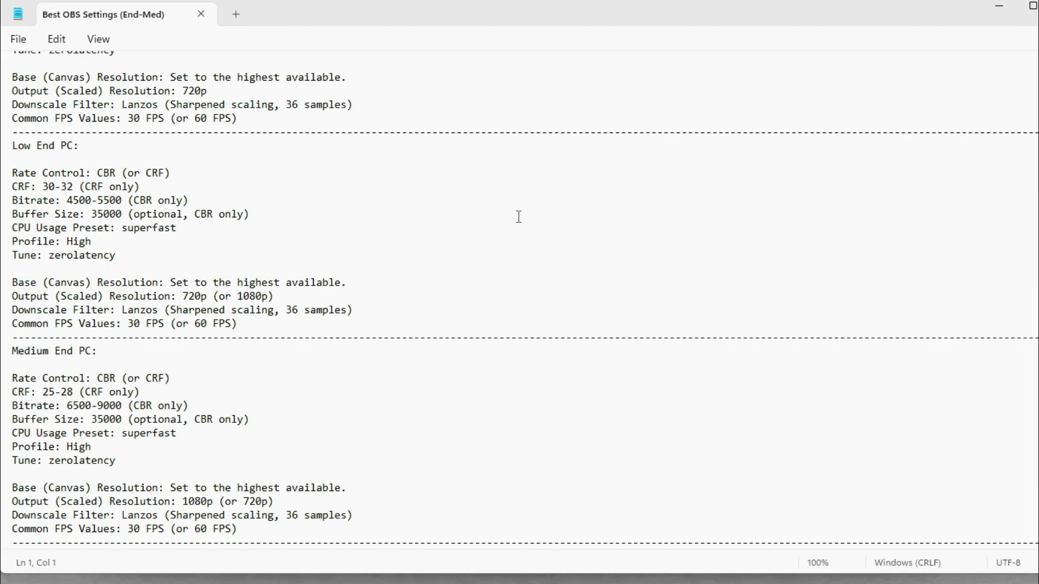
scroll(499, 239, "up", 4)
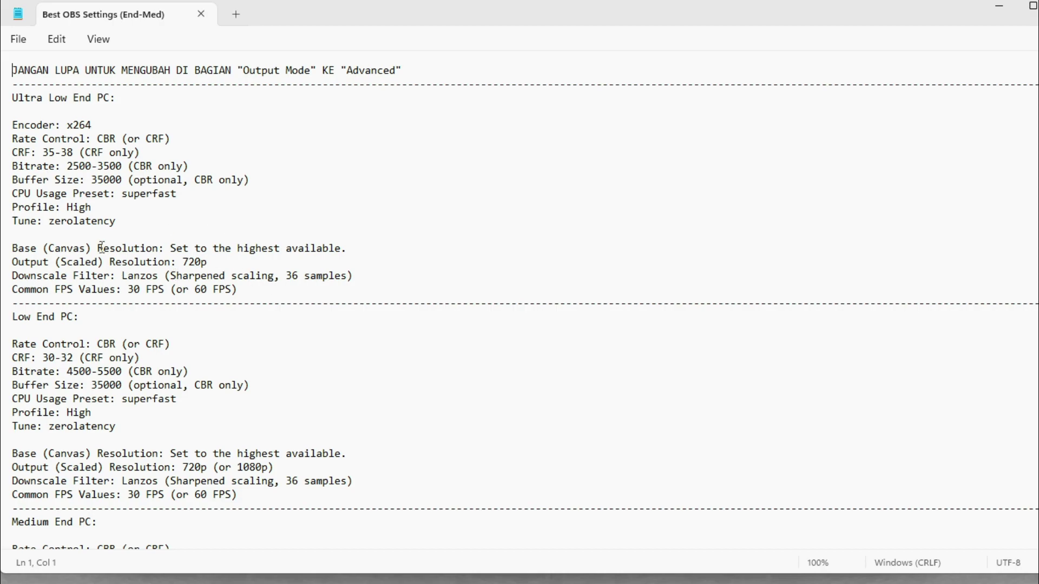
scroll(163, 287, "down", 3)
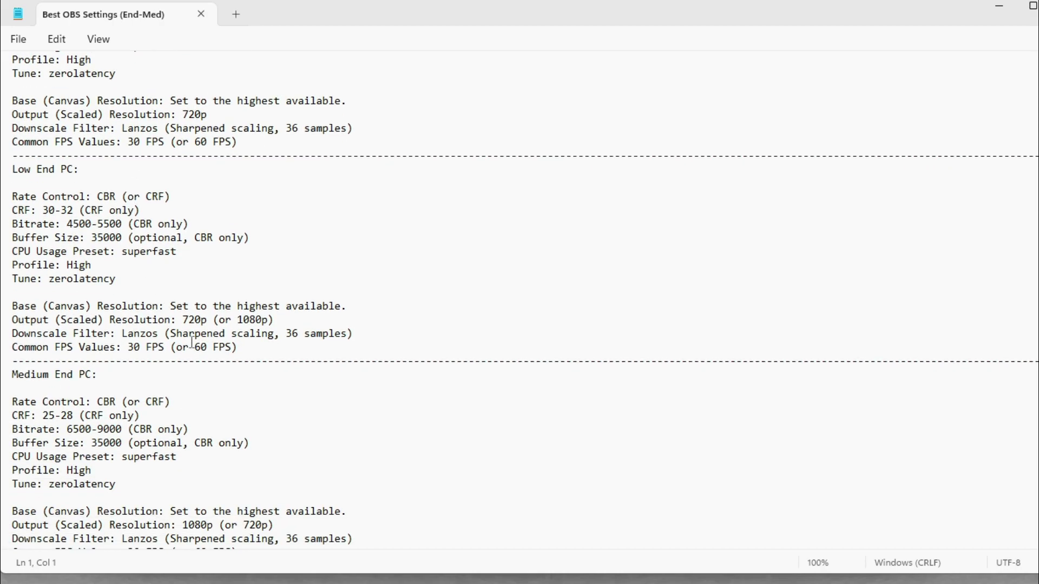
scroll(189, 341, "up", 3)
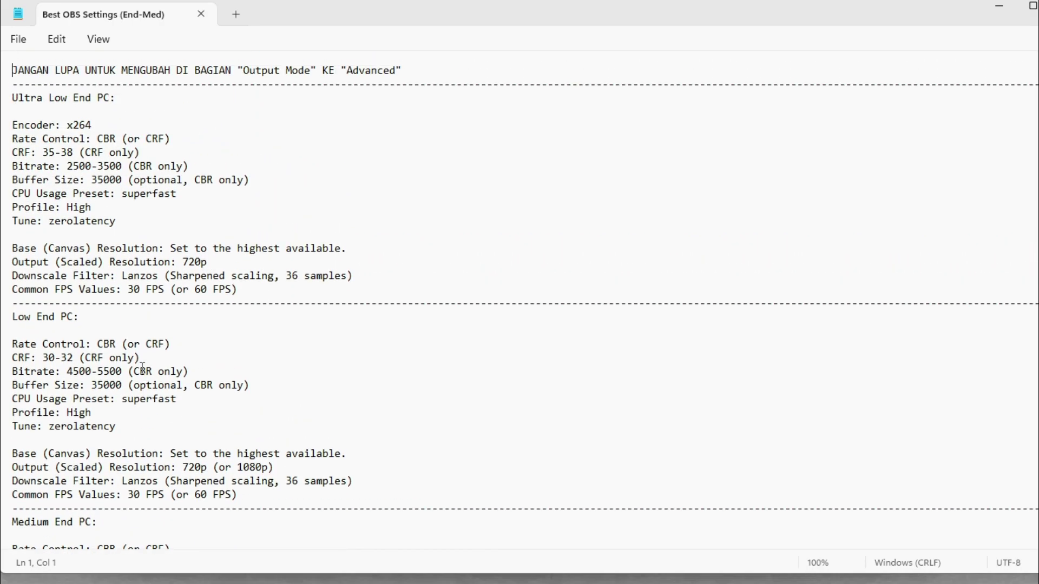
Step: Compare the recommended encoder and resolution values for ultra low, low and medium end PCs in the settings document
scroll(101, 262, "down", 4)
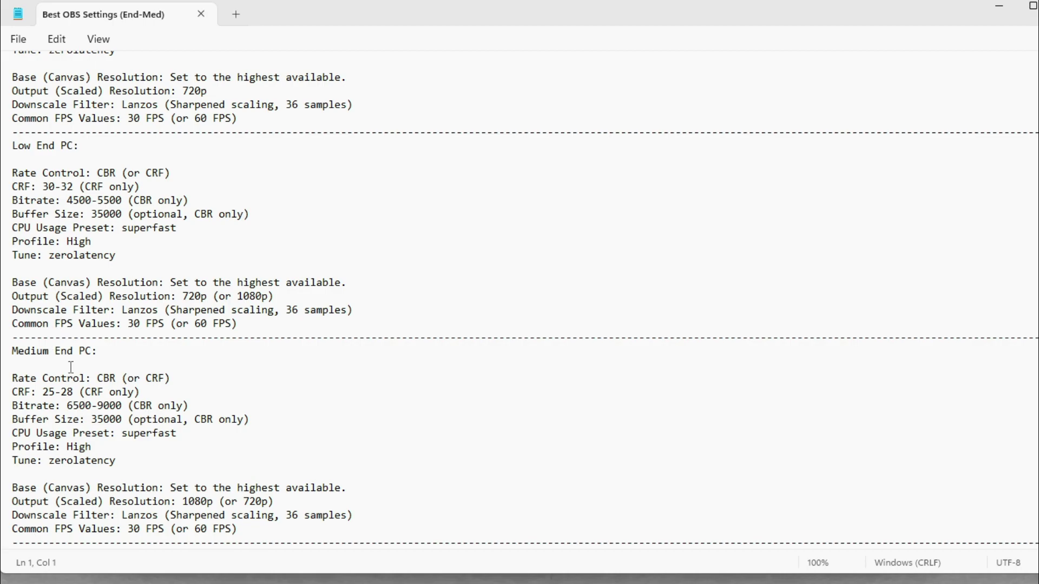
scroll(122, 404, "up", 4)
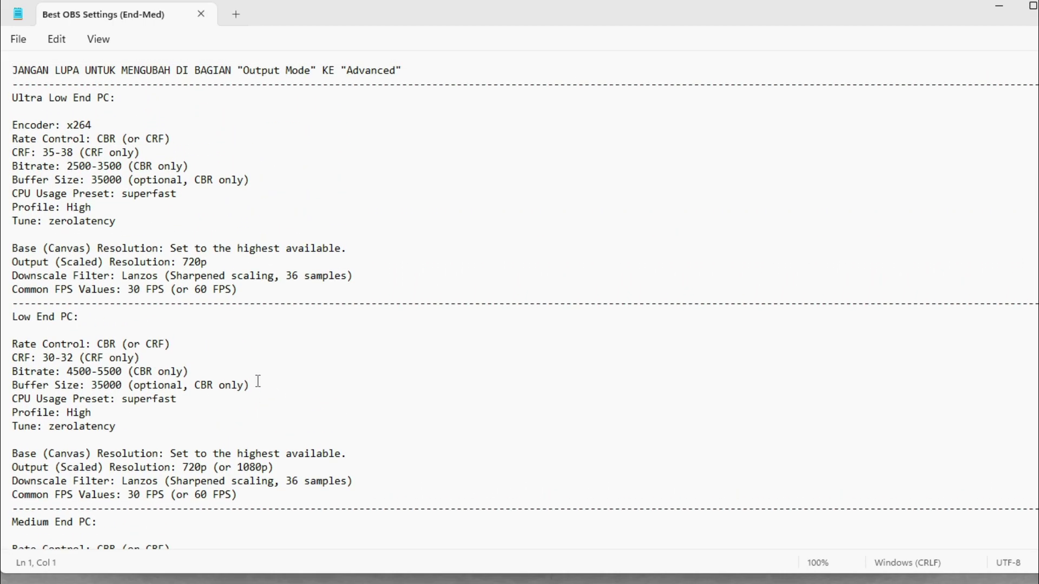
scroll(266, 368, "down", 2)
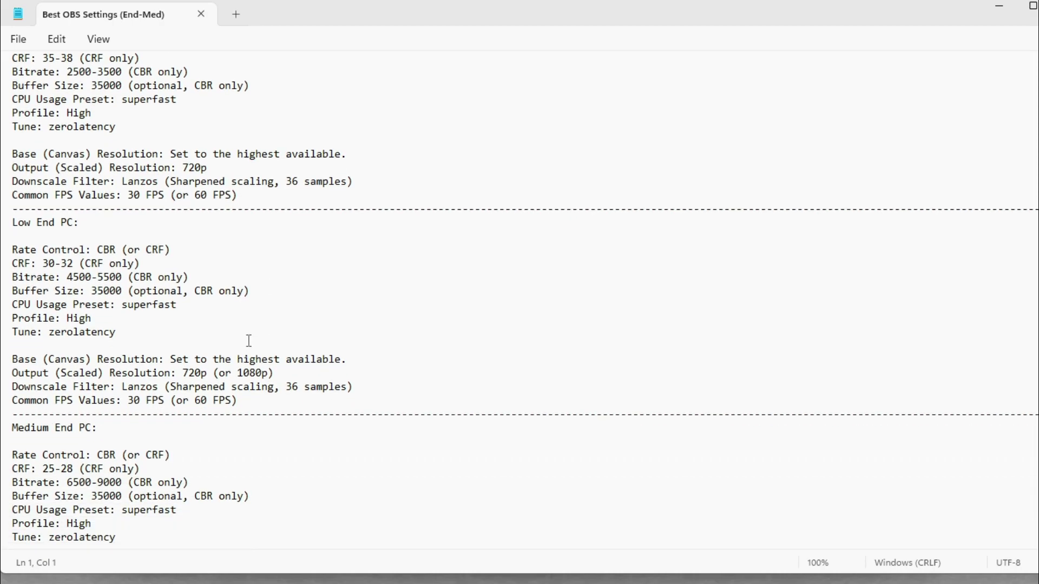
scroll(265, 340, "down", 2)
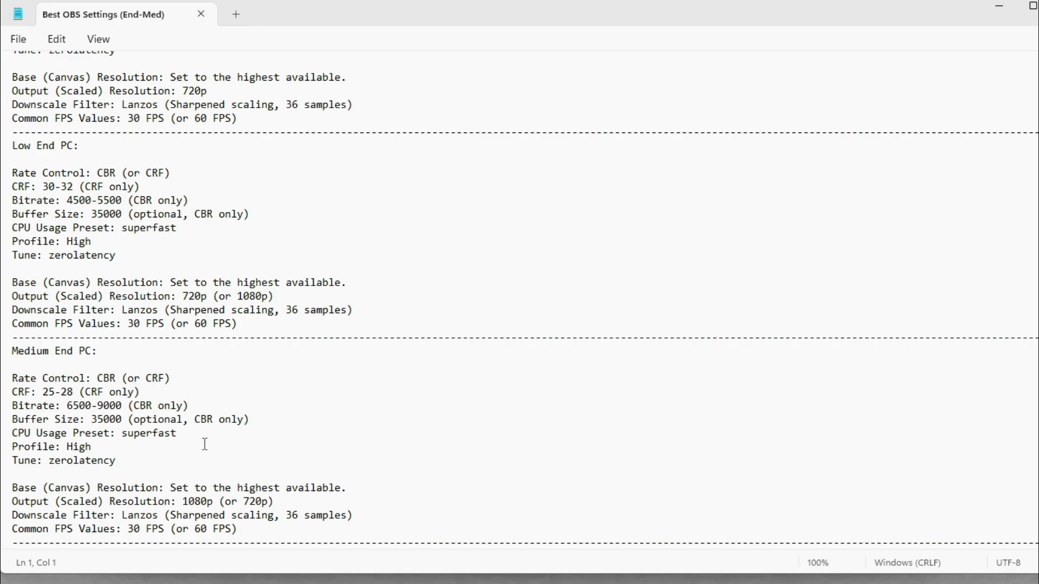
scroll(225, 312, "up", 4)
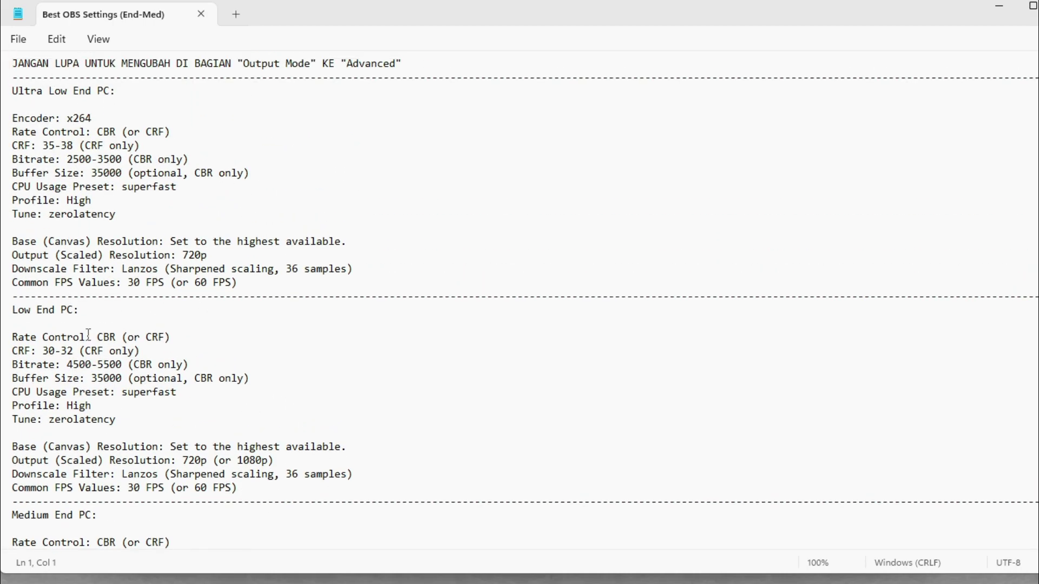
scroll(213, 396, "down", 4)
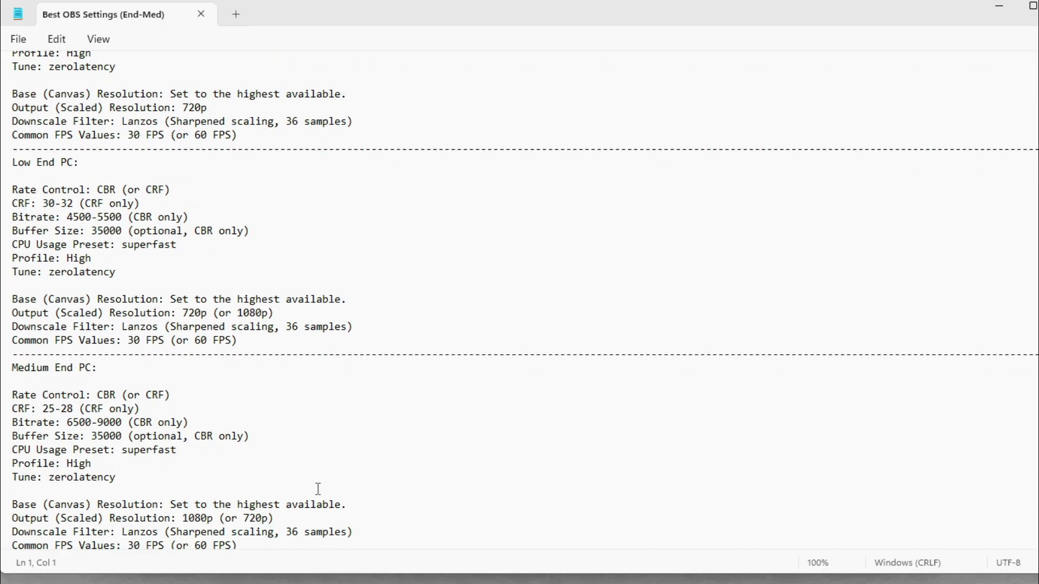
scroll(317, 487, "down", 1)
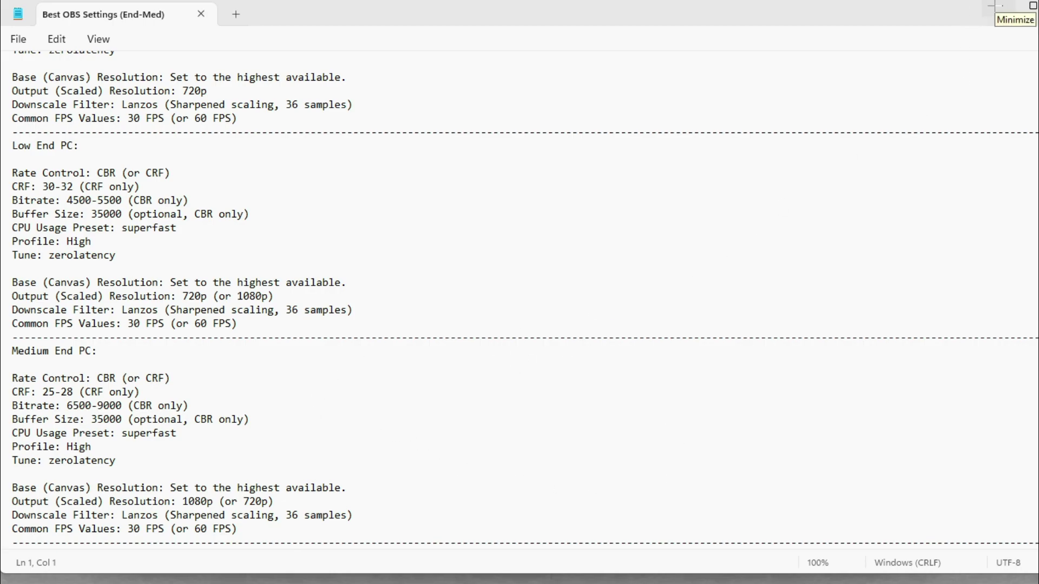
Step: Compare the medium end PC rate control, bitrate and buffer size recommendations with the encoder settings in OBS
left_click(994, 6)
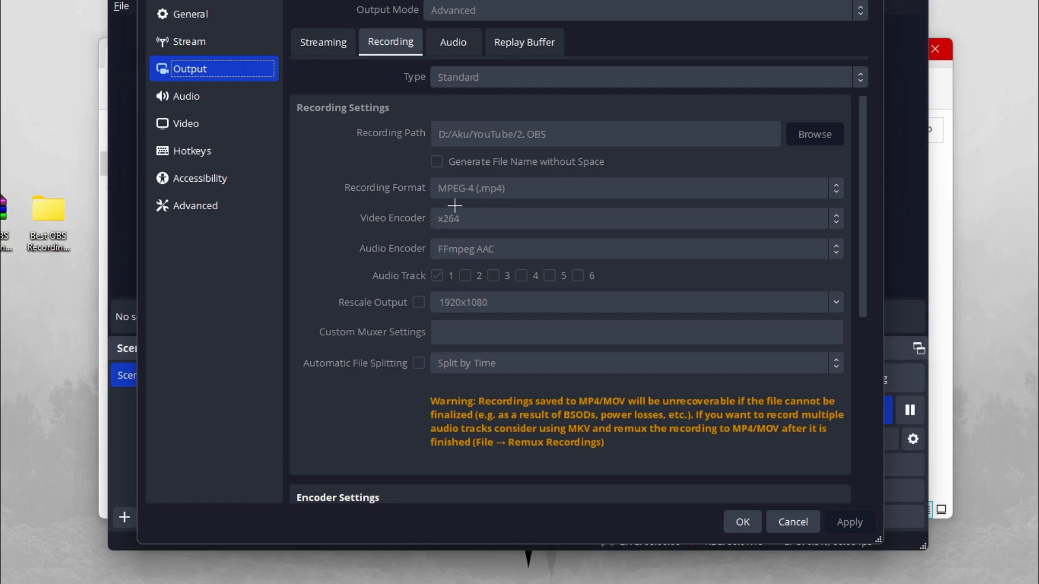
scroll(396, 315, "down", 5)
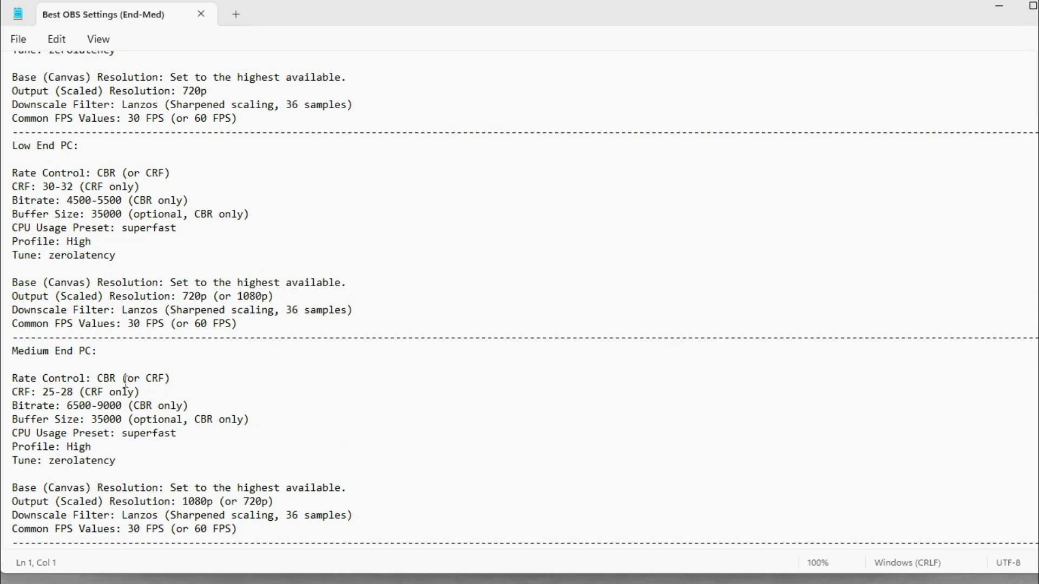
left_click_drag(100, 378, 167, 381)
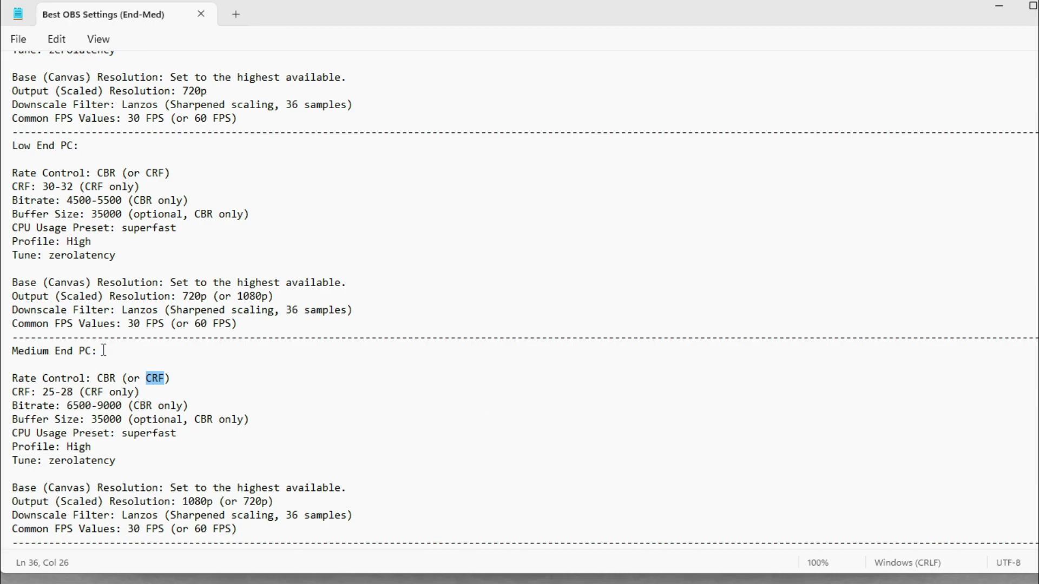
left_click_drag(67, 407, 124, 408)
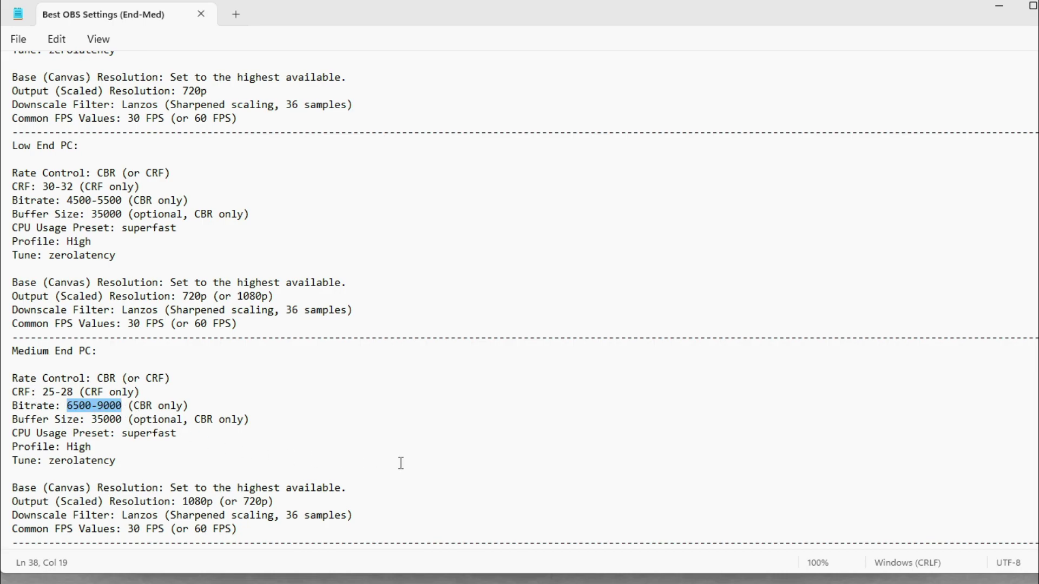
left_click(141, 409)
left_click(1000, 7)
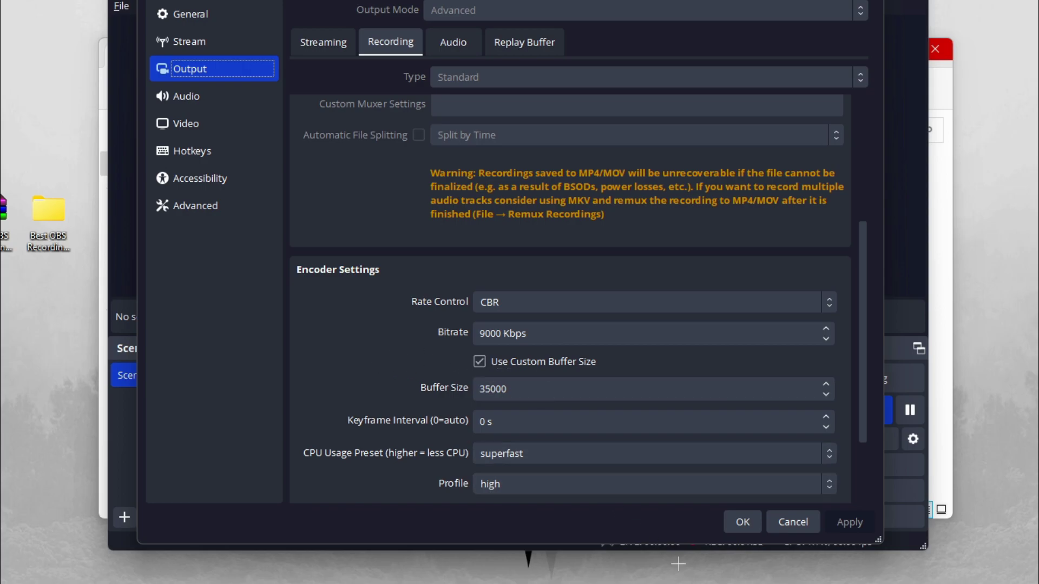
key("alt+Tab")
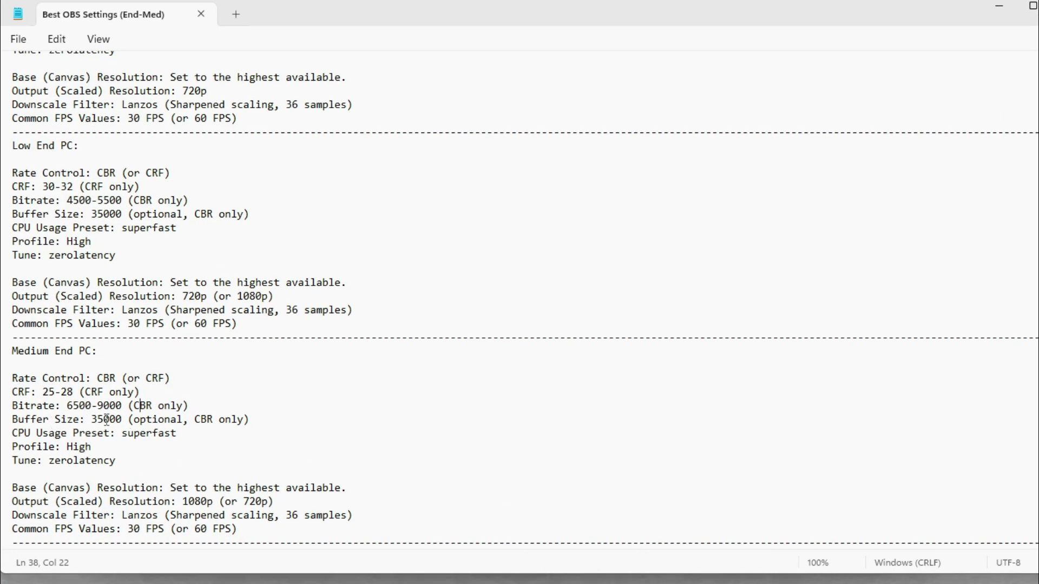
left_click_drag(94, 419, 121, 420)
left_click(999, 6)
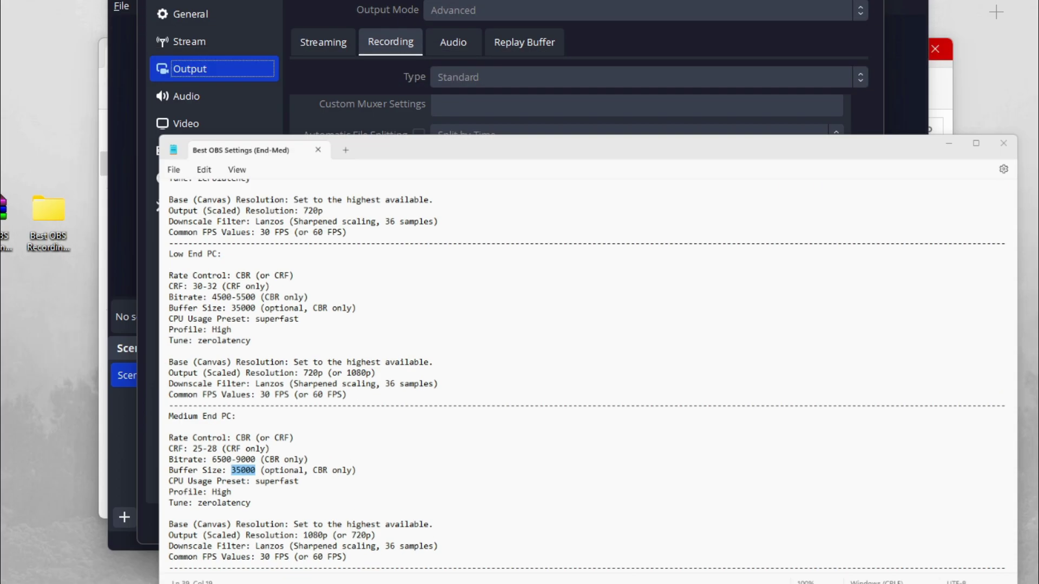
Step: Set the CPU usage preset to superfast in the recording encoder settings and check it against the settings document
scroll(345, 416, "down", 3)
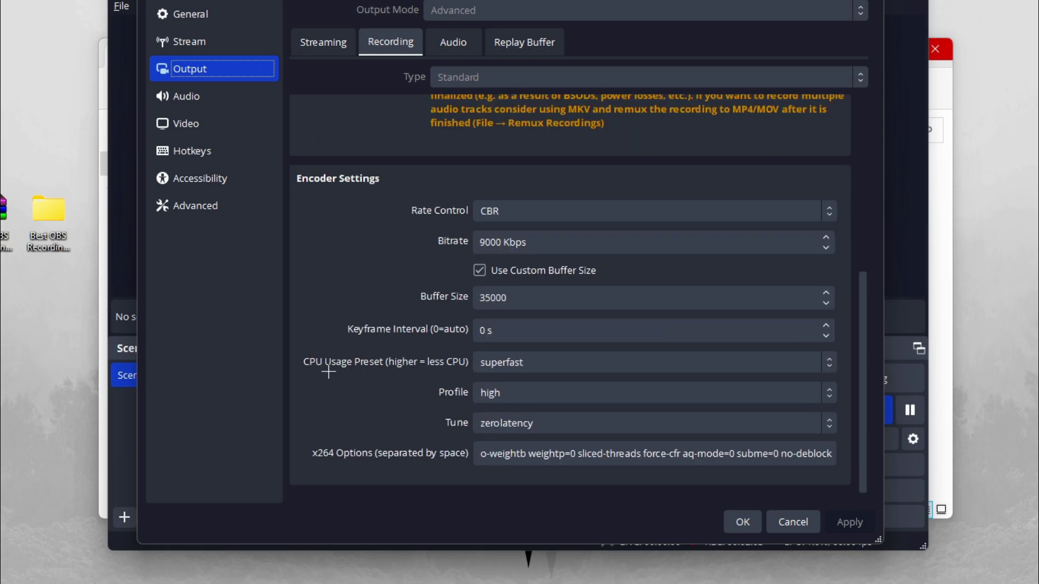
left_click(546, 369)
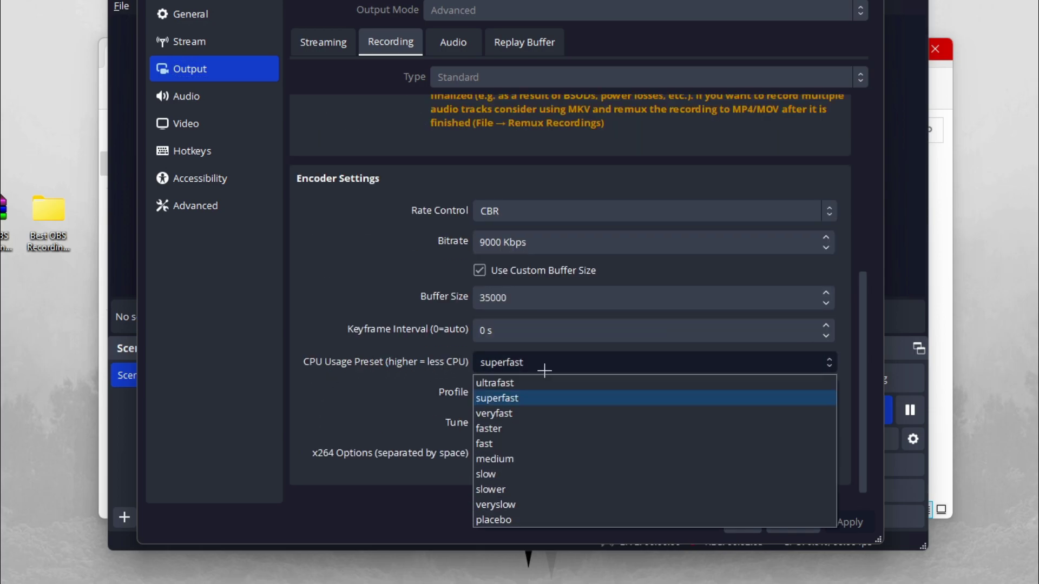
left_click(534, 398)
key("alt+Tab")
scroll(381, 419, "up", 1)
scroll(381, 419, "up", 3)
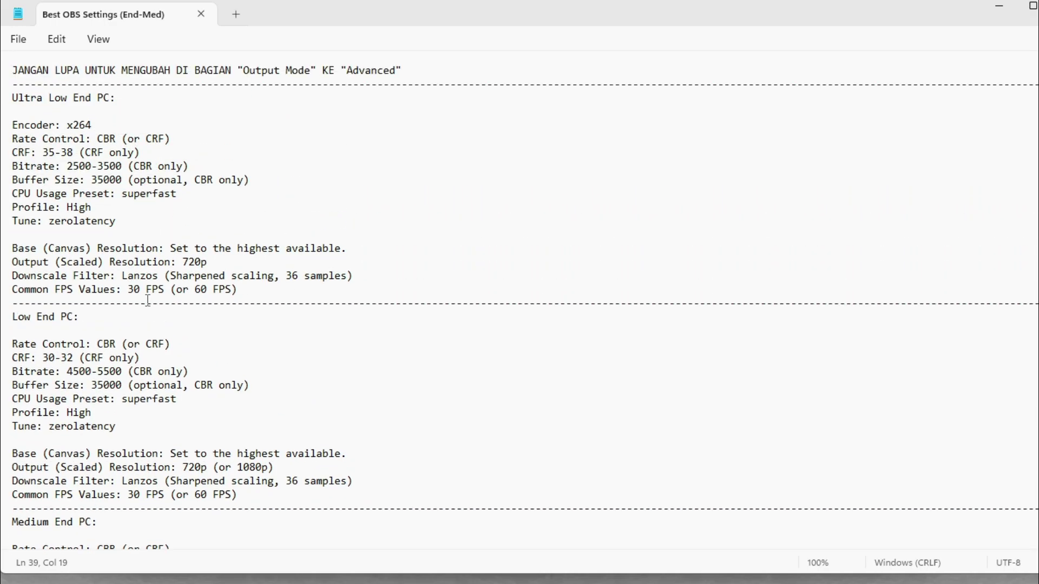
scroll(147, 314, "down", 5)
left_click(998, 6)
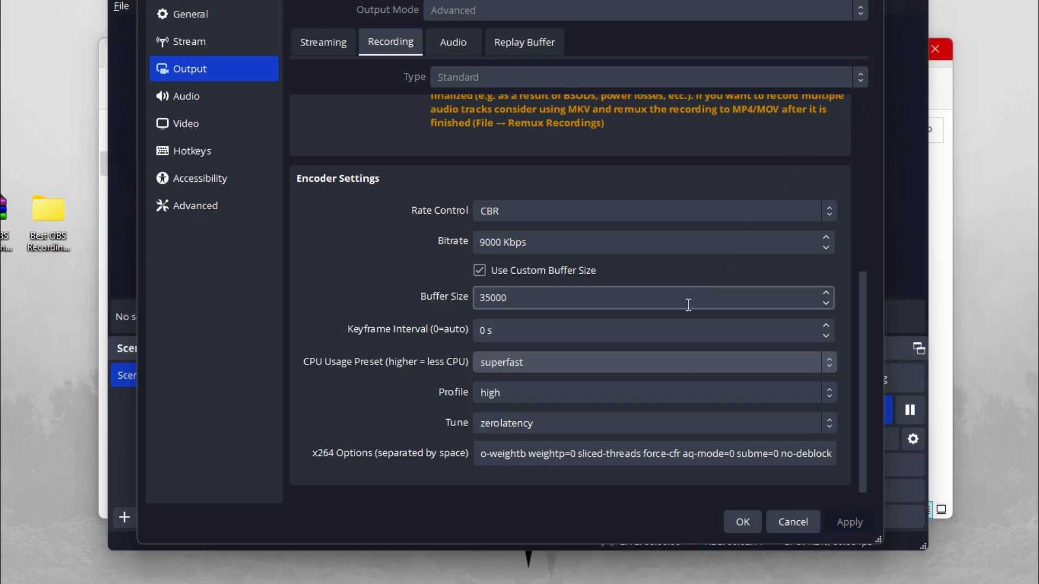
Step: Set the recording encoder's profile to high and its tune to zerolatency
left_click(554, 392)
left_click(554, 393)
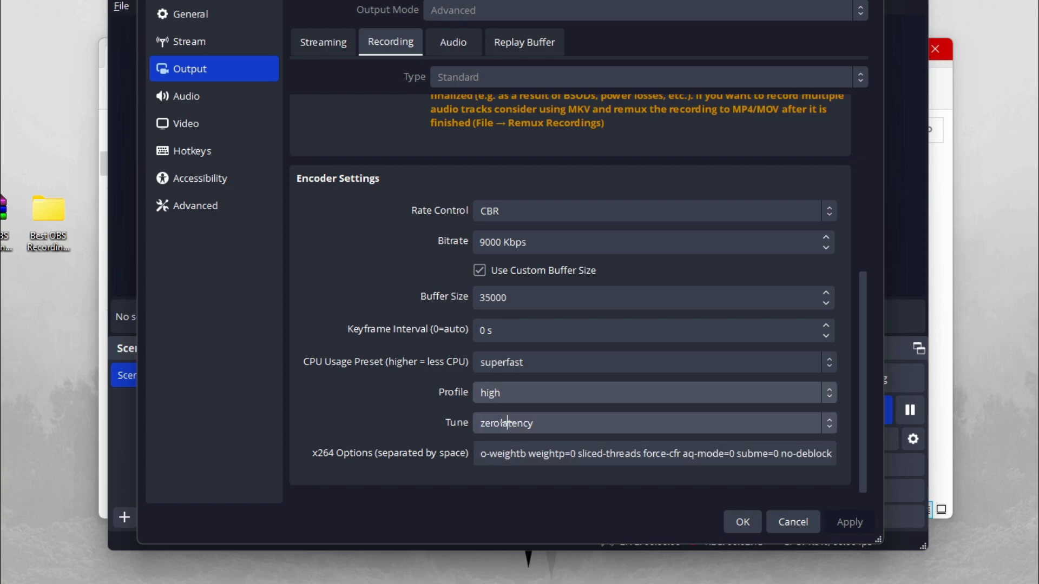
left_click(507, 423)
left_click(526, 564)
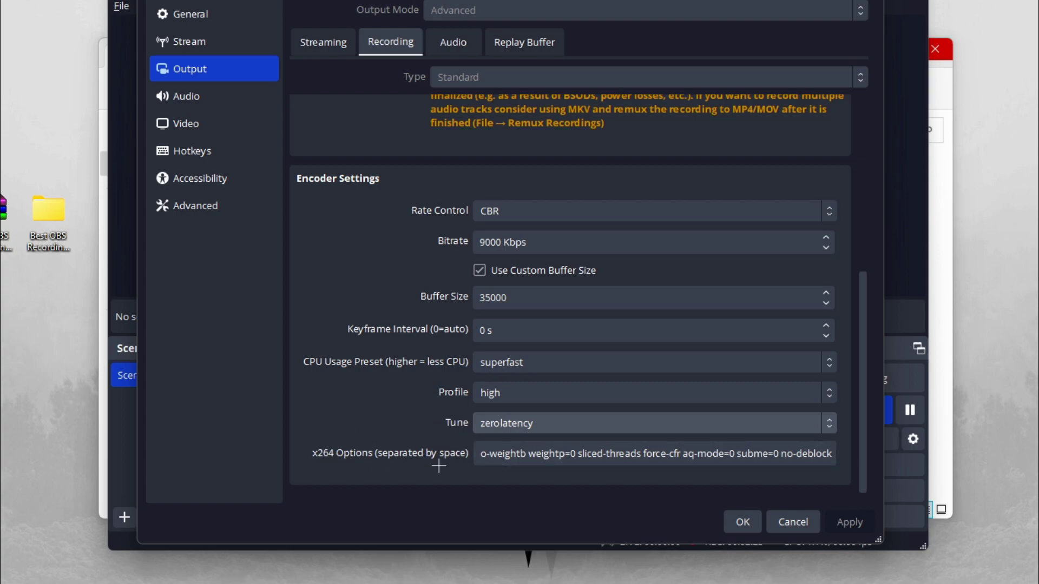
Step: Open the x264 Options text document from the Low-Med folder
mouse_move(771, 583)
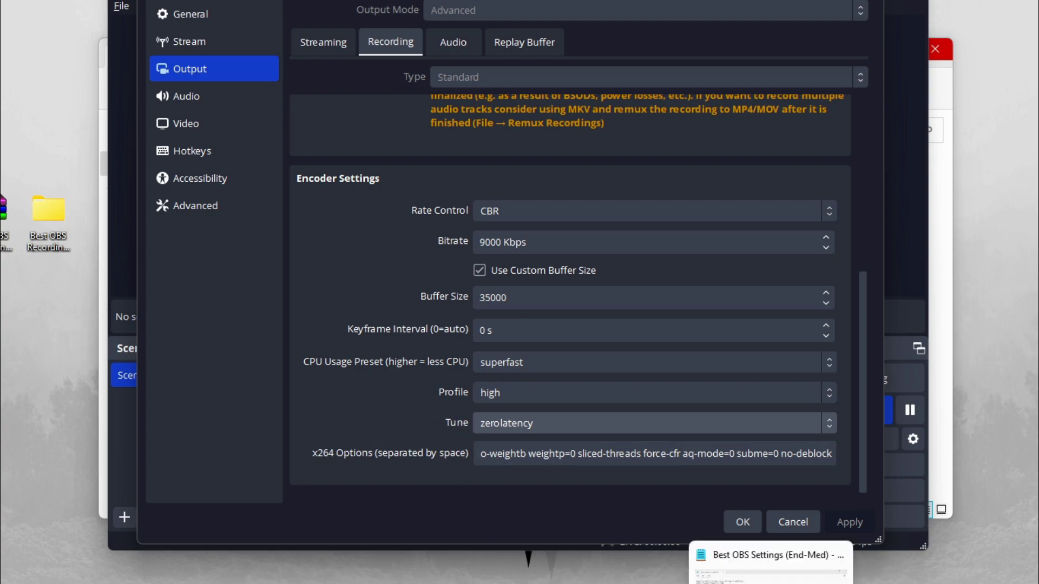
left_click(492, 550)
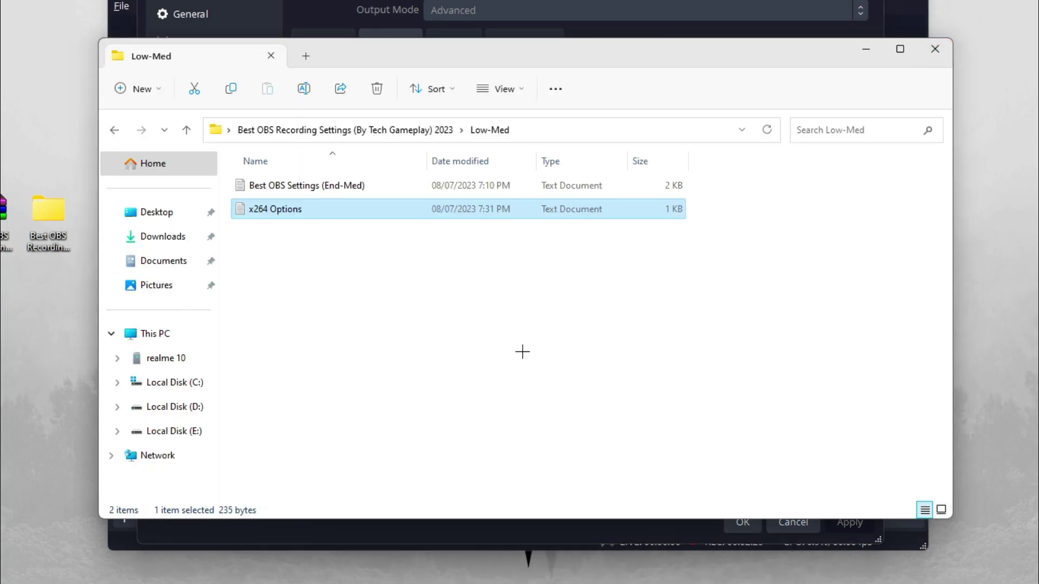
left_click(309, 262)
left_click(278, 209)
double_click(473, 209)
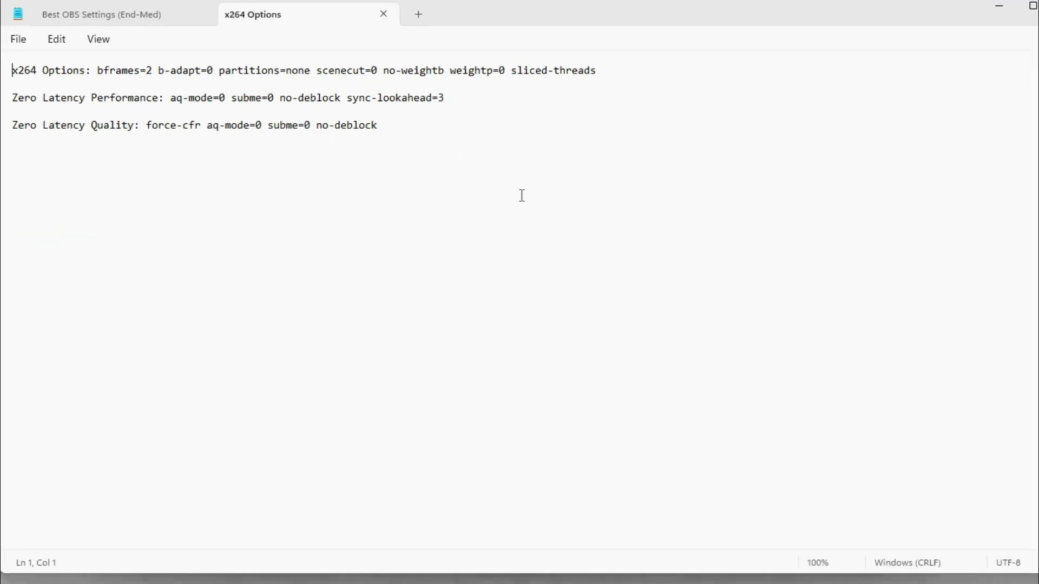
Step: Copy the base x264 options from bframes=2 through sliced-threads in the text document
key("alt+Tab")
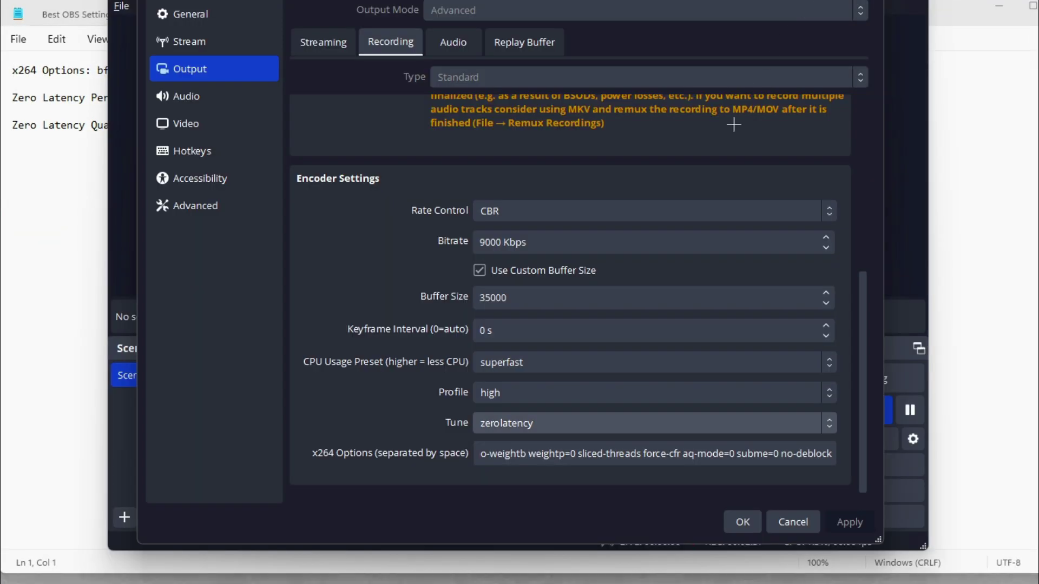
left_click(998, 421)
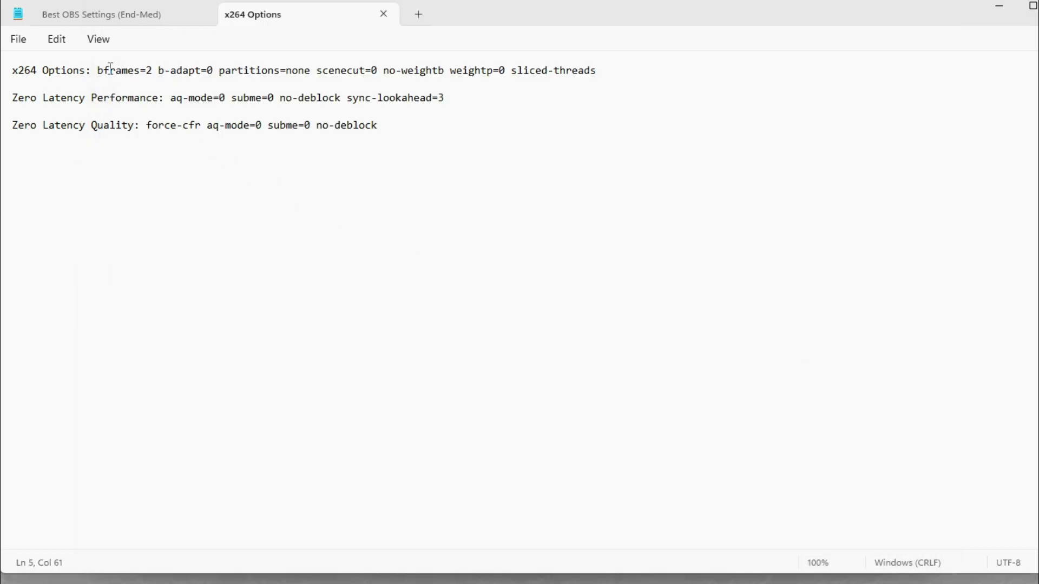
left_click_drag(13, 69, 610, 70)
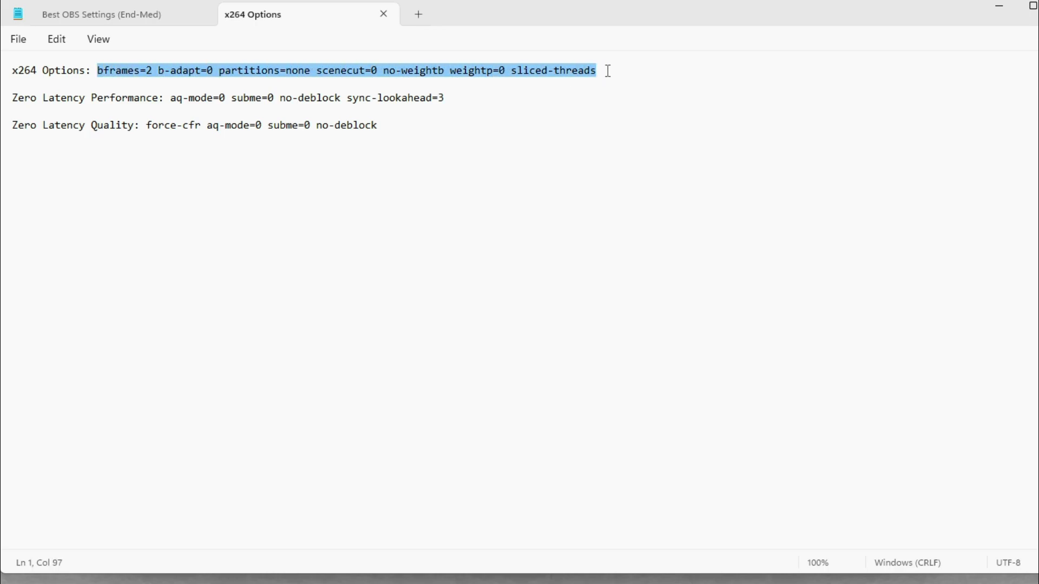
right_click(563, 72)
left_click(598, 153)
Step: Replace the whole x264 Options entry in the OBS encoder settings with the copied base options
key("alt+Tab")
left_click(644, 457)
left_click(643, 457)
key("ctrl+a")
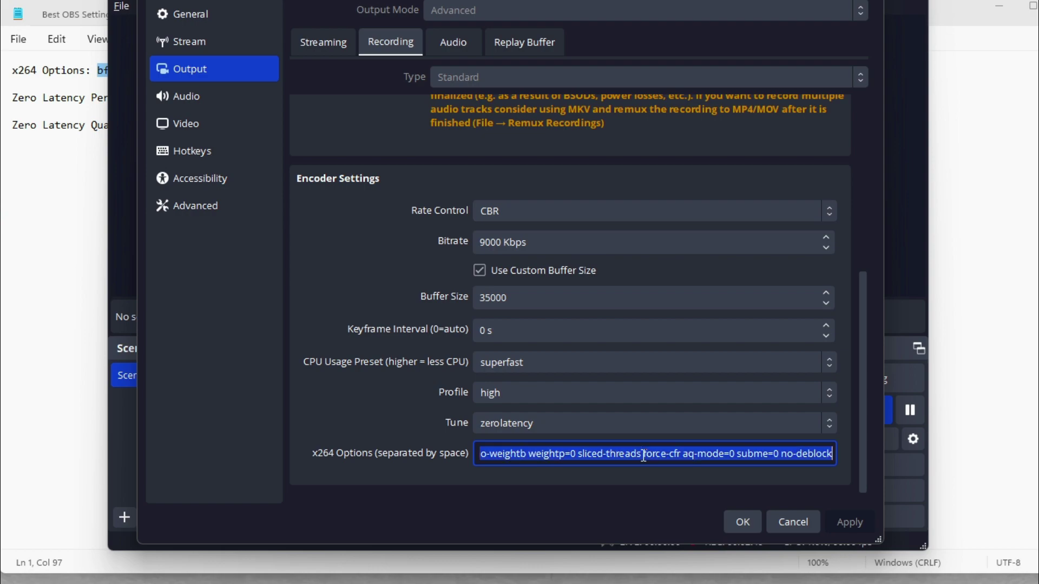
right_click(586, 454)
left_click(605, 561)
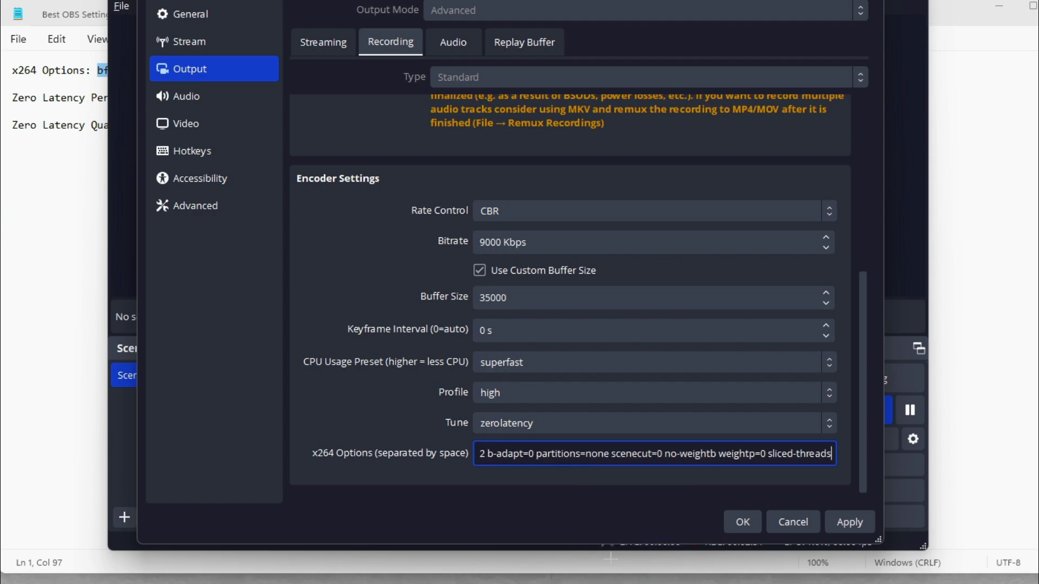
Step: Compare the two Zero Latency variants in the text document and copy the Quality options "force-cfr aq-mode=0 subme=0 no-deblock"
left_click(1002, 432)
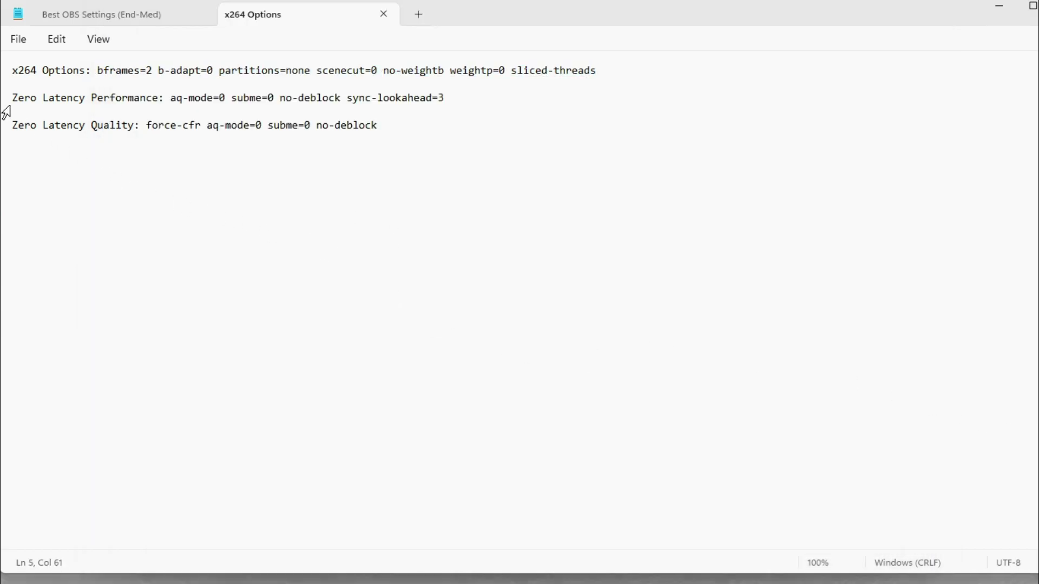
left_click_drag(91, 97, 169, 95)
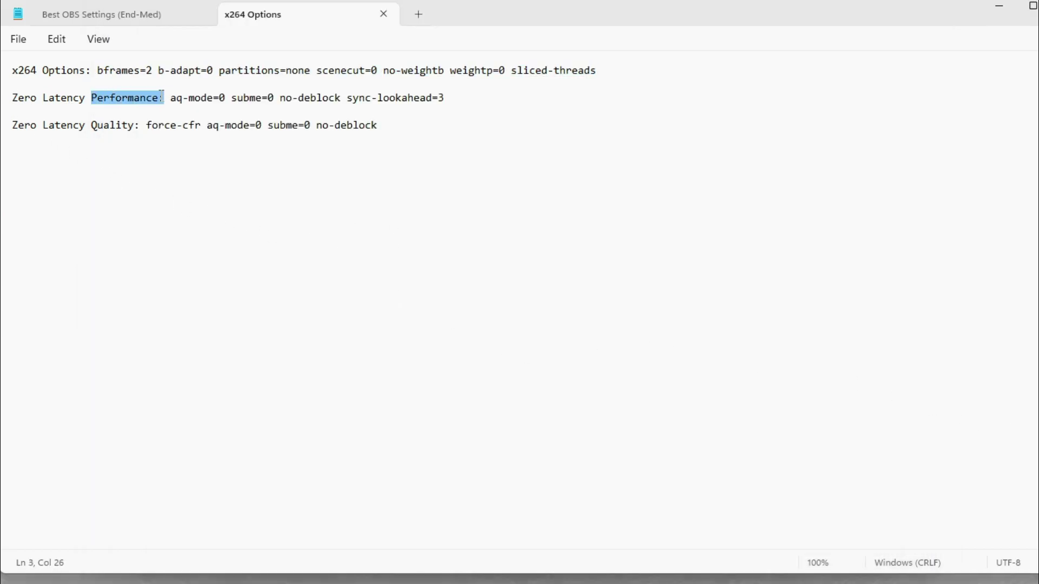
left_click_drag(92, 126, 136, 126)
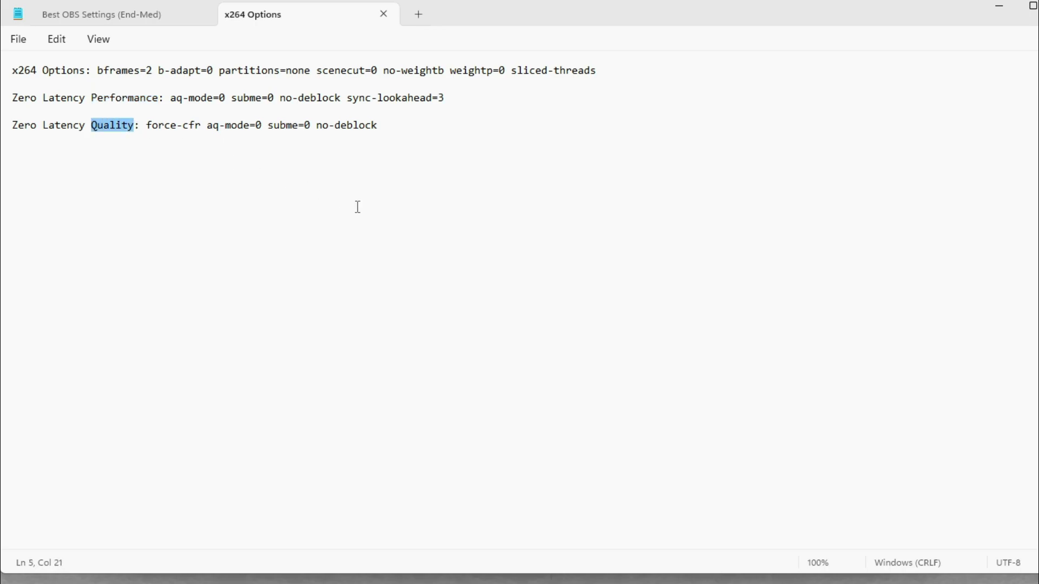
left_click(140, 97)
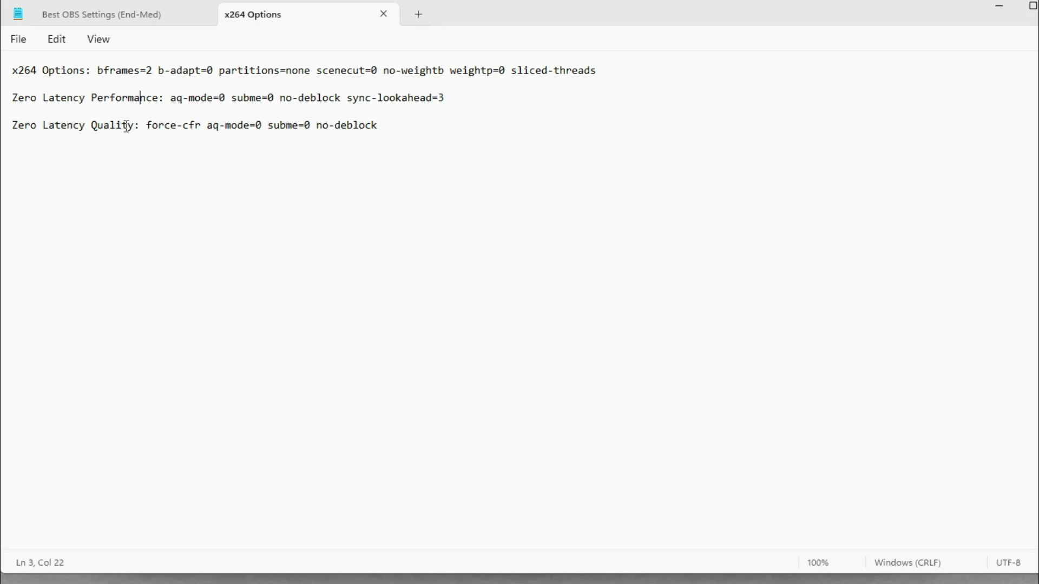
left_click(125, 126)
left_click_drag(148, 128, 378, 126)
right_click(378, 126)
left_click(409, 208)
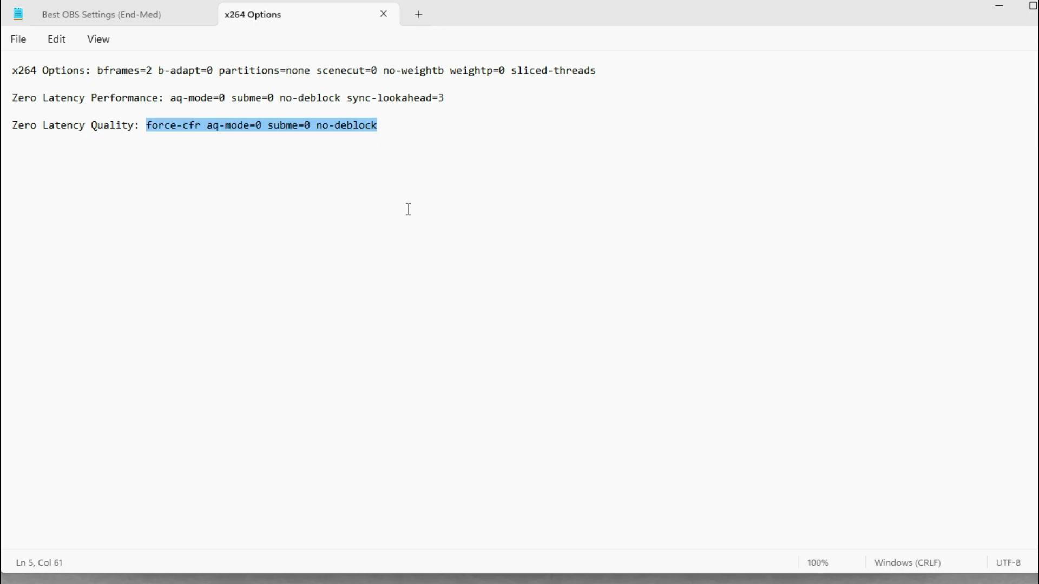
Step: Append the copied Zero Latency Quality options after sliced-threads in the OBS x264 Options, separated by a space
key("alt+Tab")
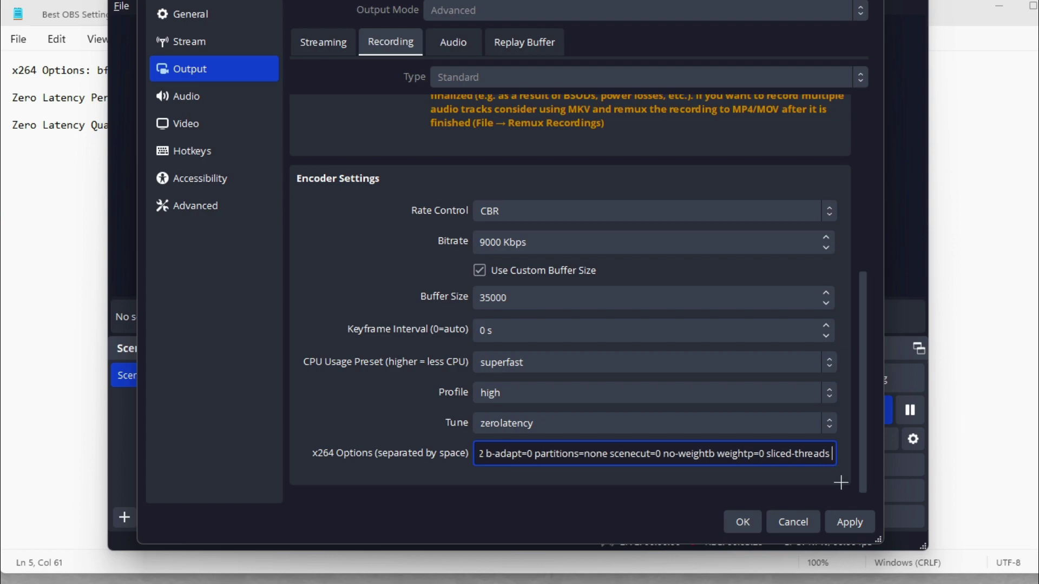
right_click(834, 454)
left_click(865, 561)
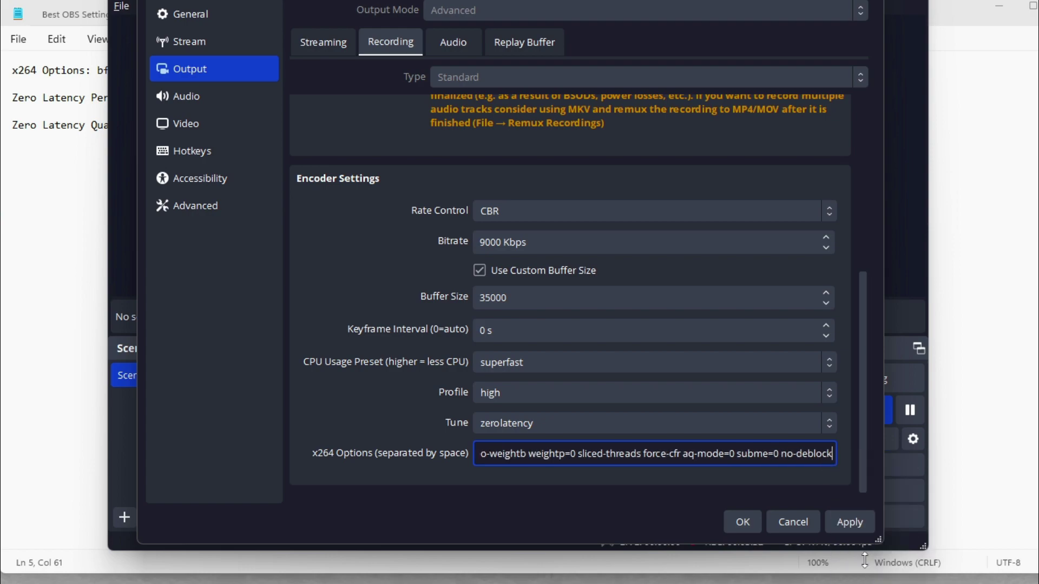
Step: Apply the encoder settings in OBS and return to the Zero Latency Performance line in the x264 Options document
left_click(851, 524)
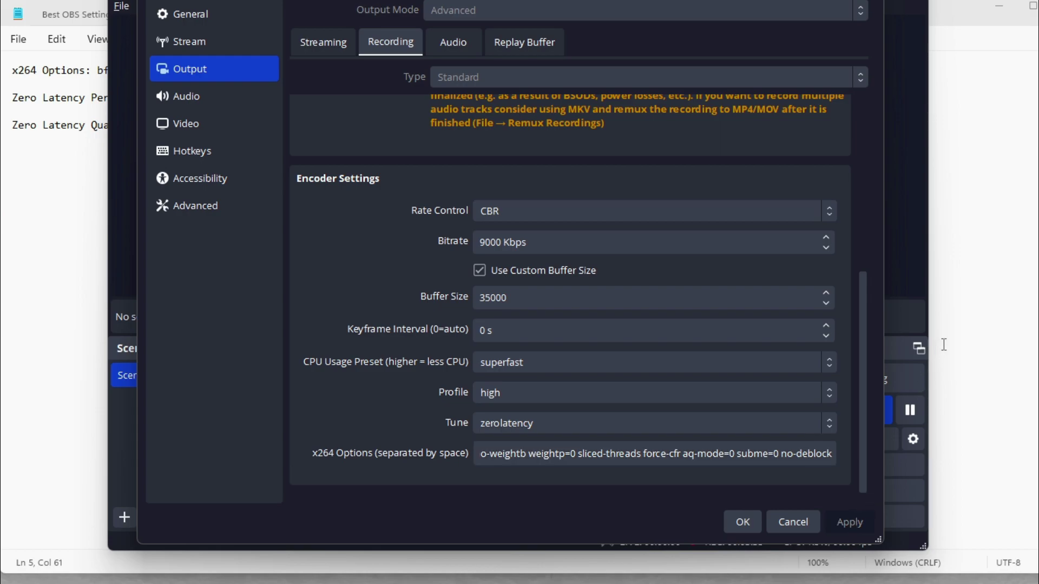
left_click(993, 313)
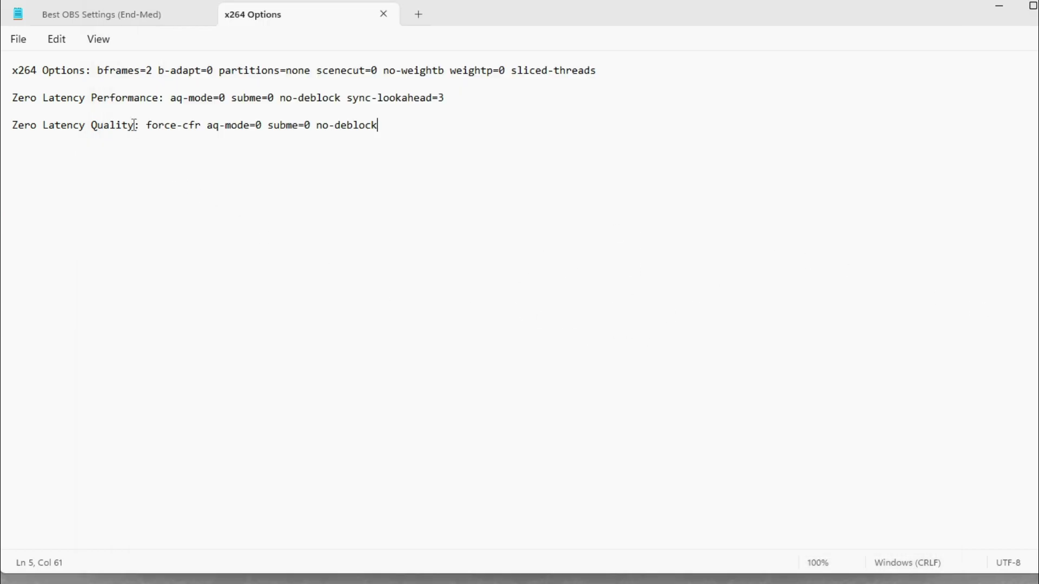
left_click_drag(91, 99, 158, 99)
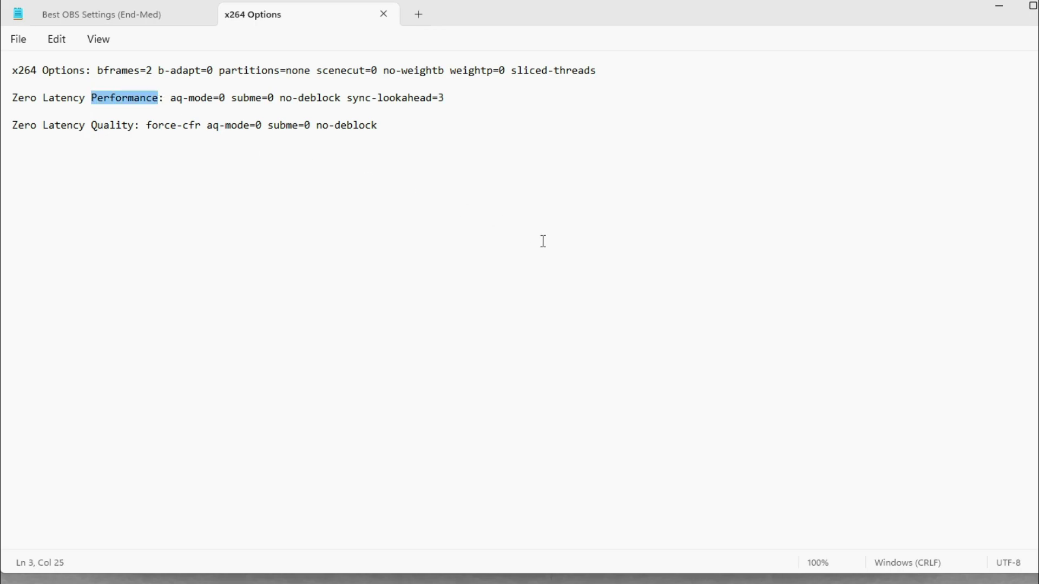
Step: Open the Best OBS Settings (Med-High) text document from the Med-High folder of the downloaded recording settings
key("alt+Tab")
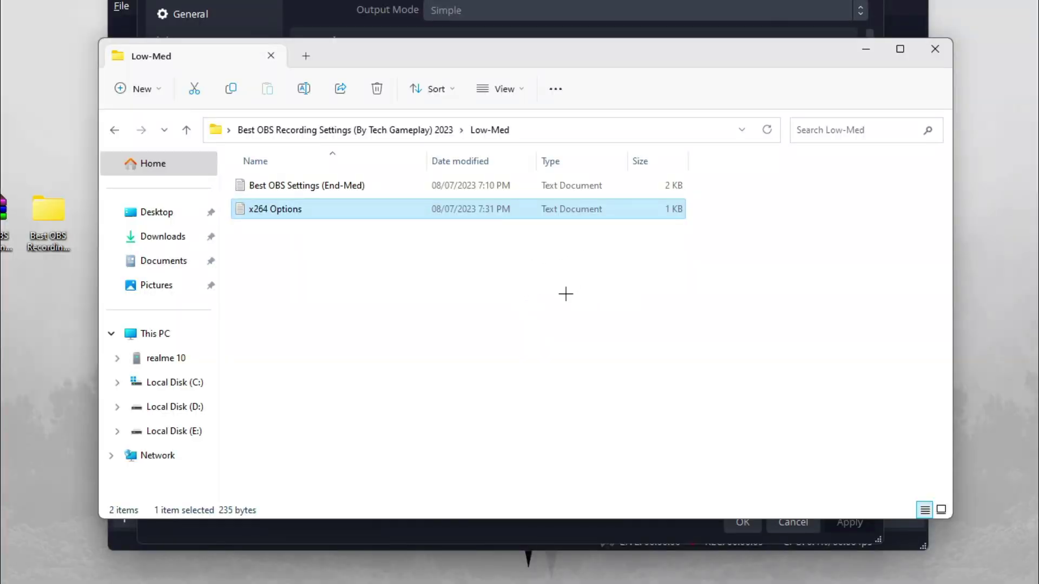
left_click(411, 130)
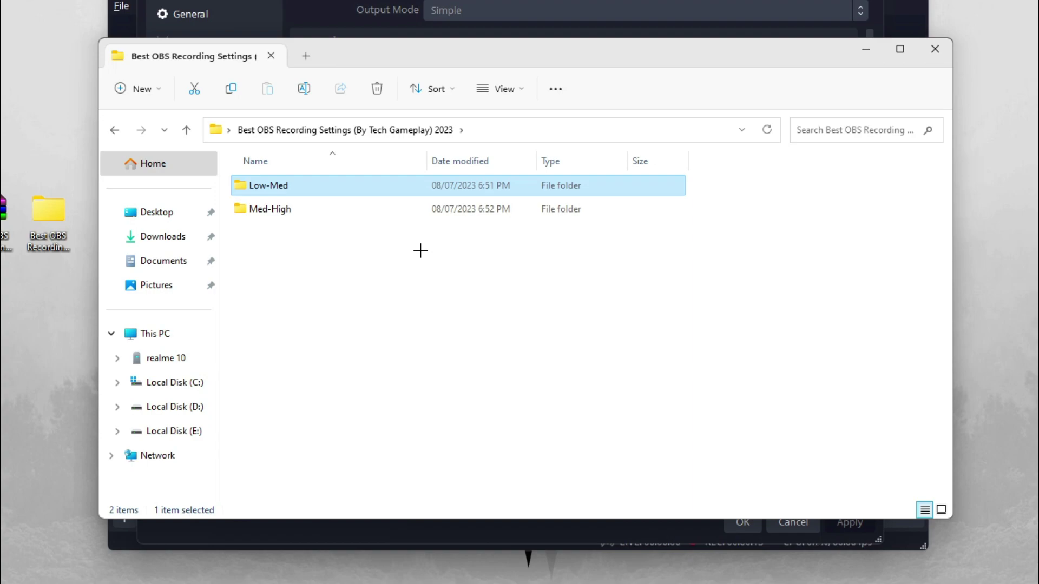
left_click(400, 212)
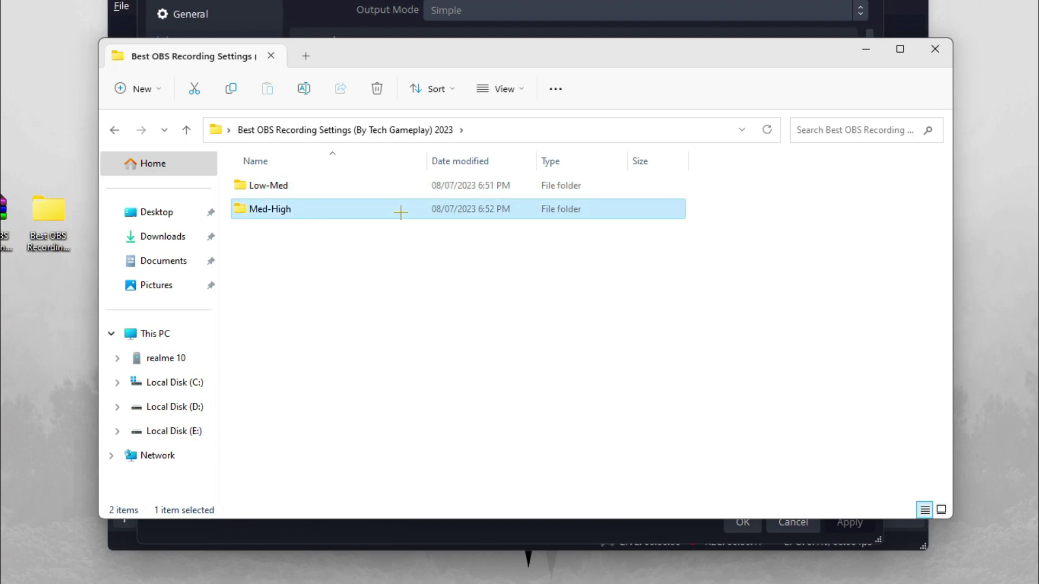
double_click(400, 212)
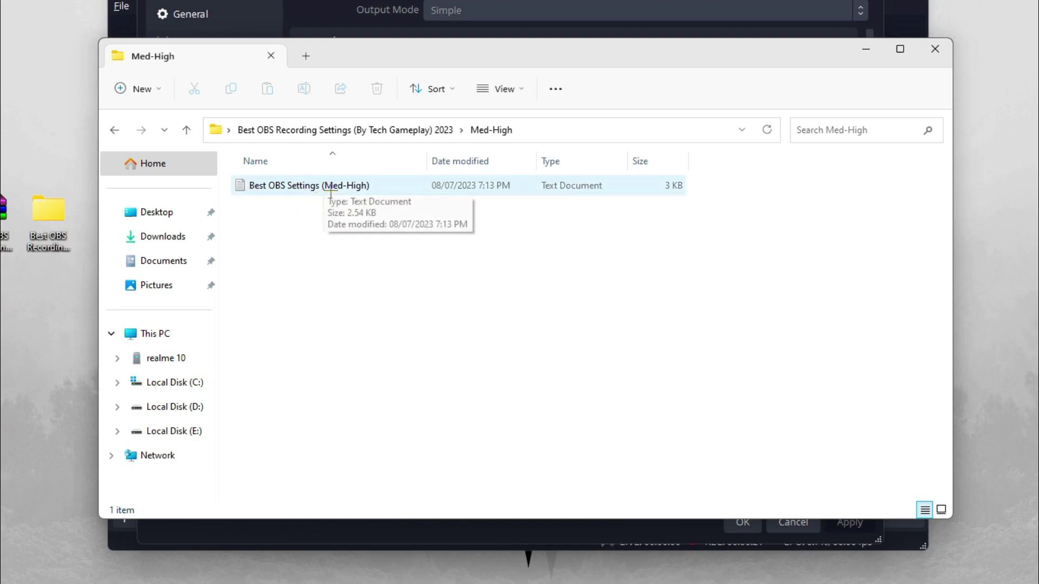
double_click(361, 185)
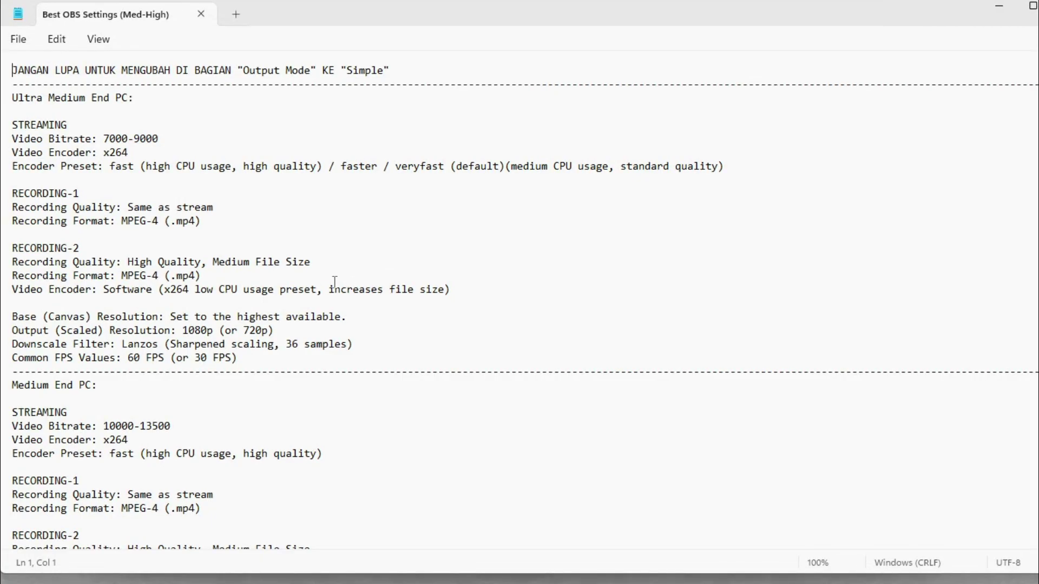
Step: Read the document's opening note about Output Mode and check that setting in the OBS Output settings
left_click_drag(406, 70, 8, 70)
left_click(351, 195)
key("alt+Tab")
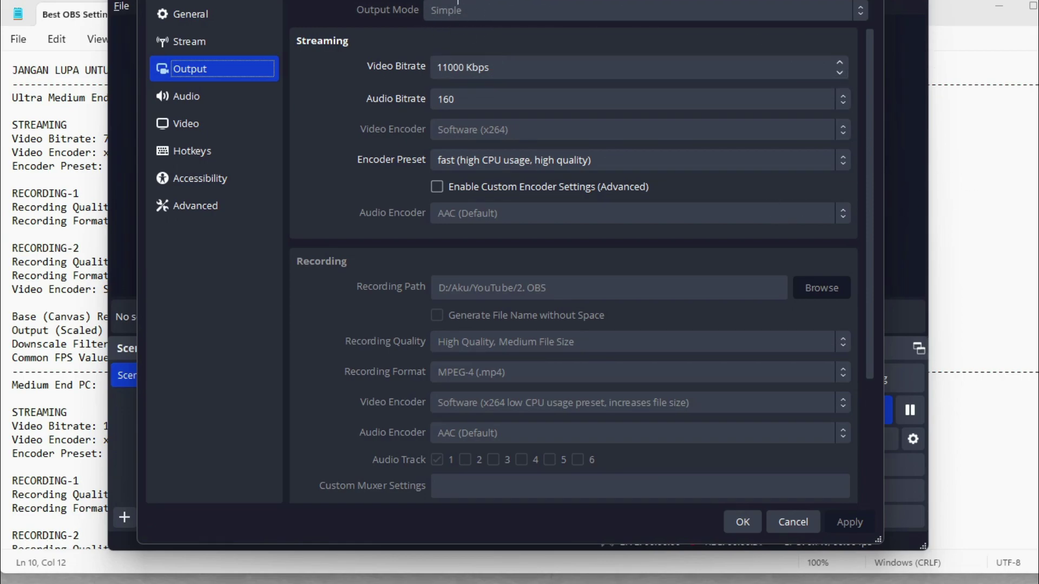
left_click(992, 175)
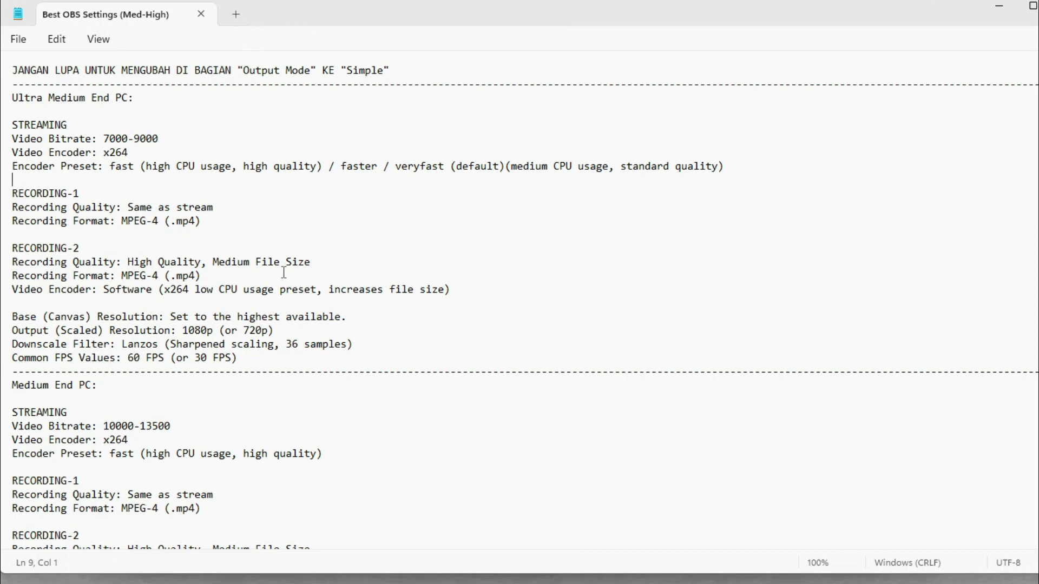
Step: Look through the document's Ultra Medium, Medium and High End PC sections to see which tiers it covers
scroll(281, 273, "down", 5)
scroll(273, 273, "down", 3)
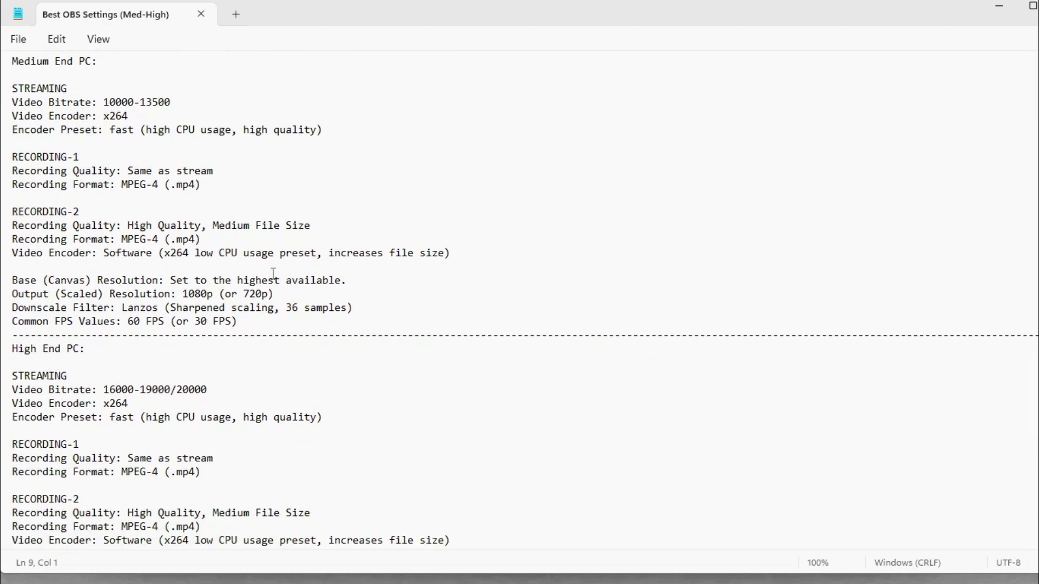
scroll(265, 347, "up", 7)
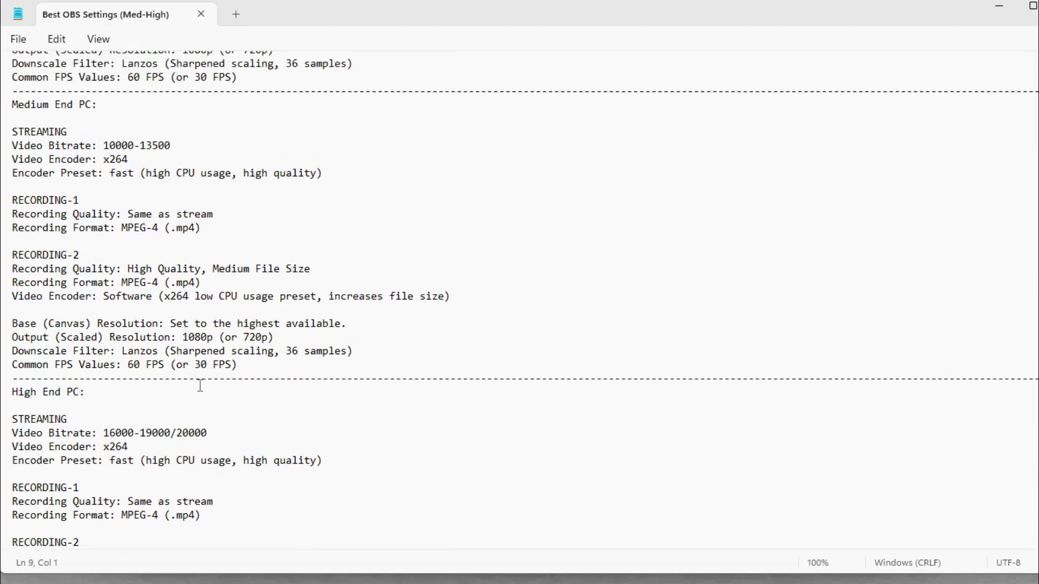
left_click_drag(13, 76, 93, 78)
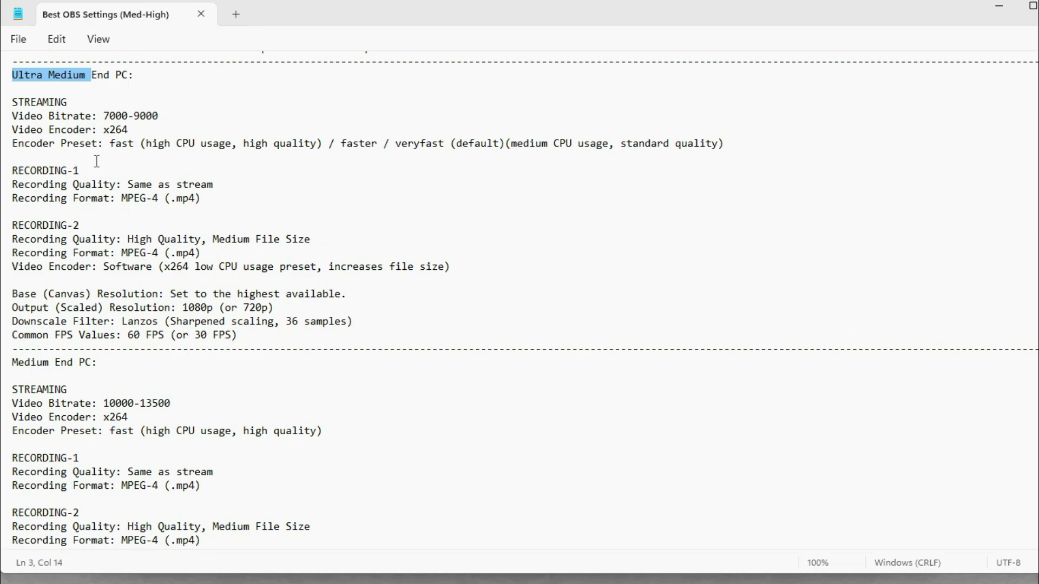
left_click_drag(13, 361, 58, 362)
scroll(220, 378, "down", 6)
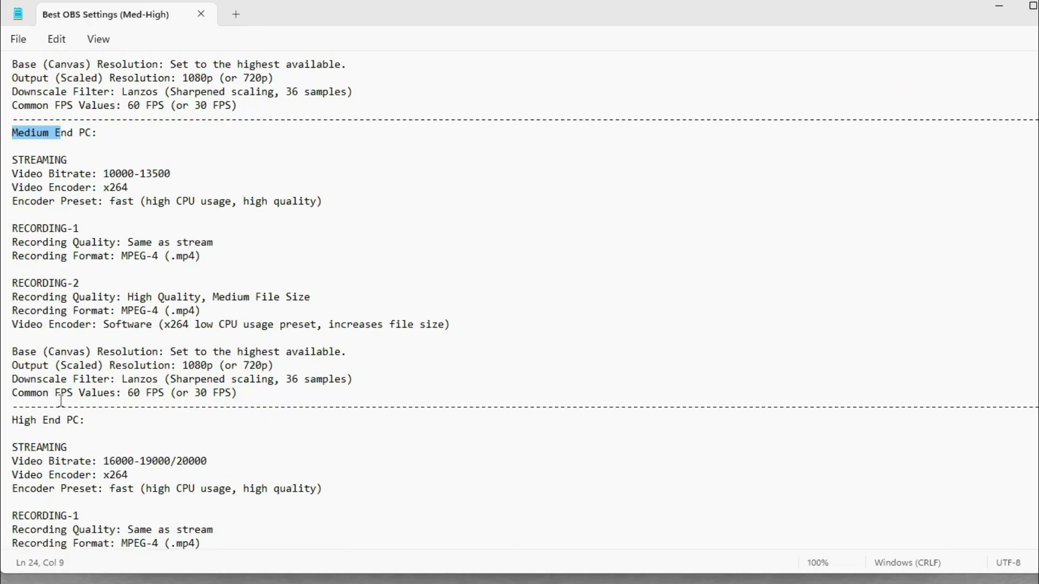
left_click_drag(15, 422, 69, 421)
left_click(581, 363)
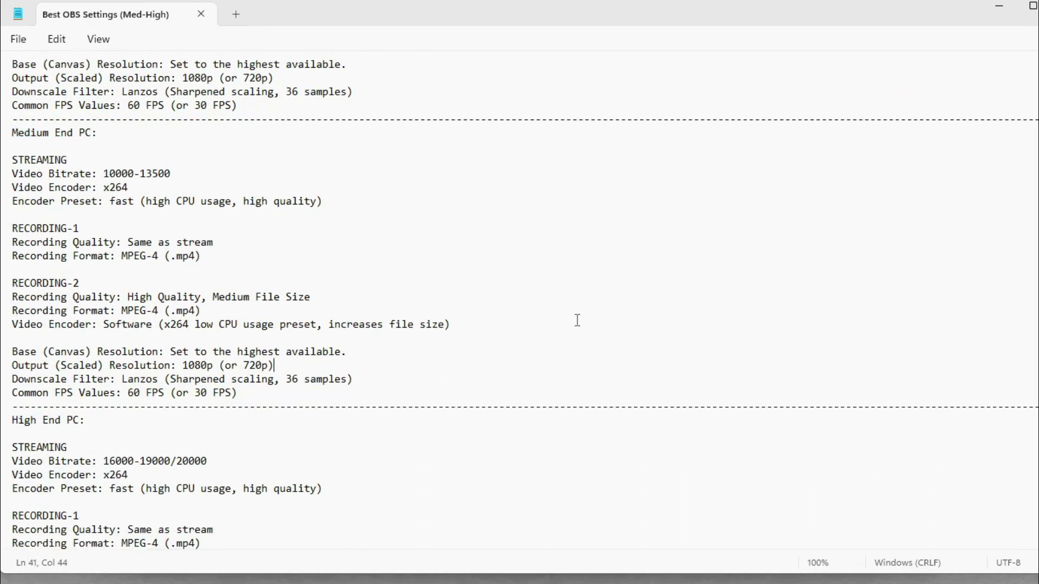
scroll(430, 363, "up", 6)
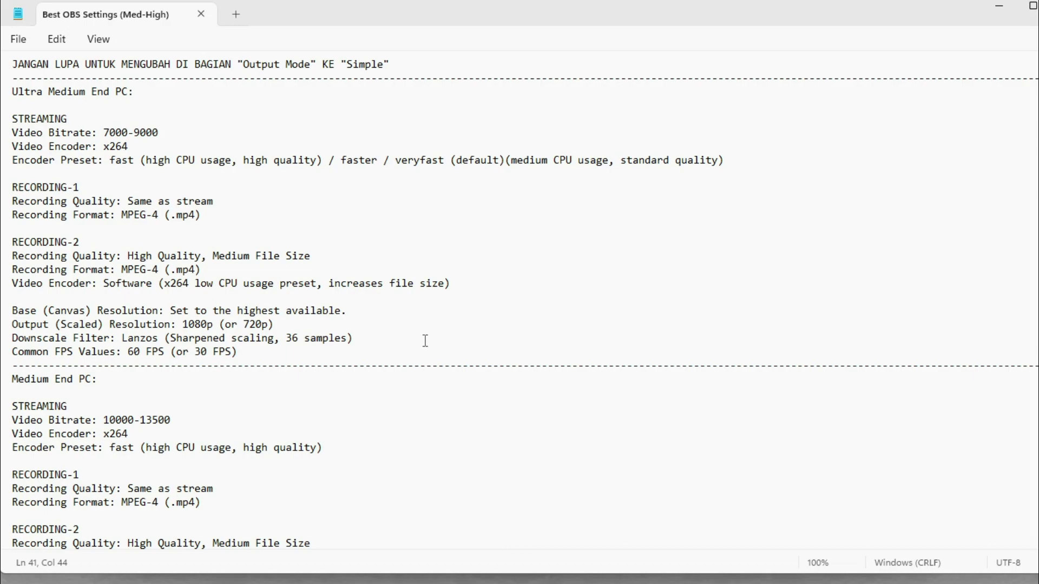
scroll(399, 300, "down", 8)
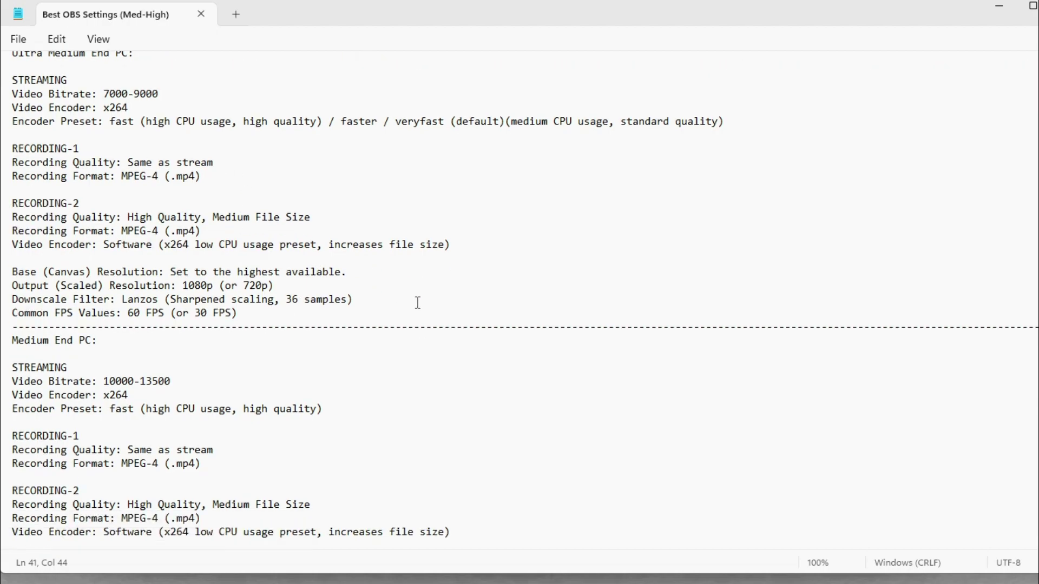
scroll(477, 305, "up", 8)
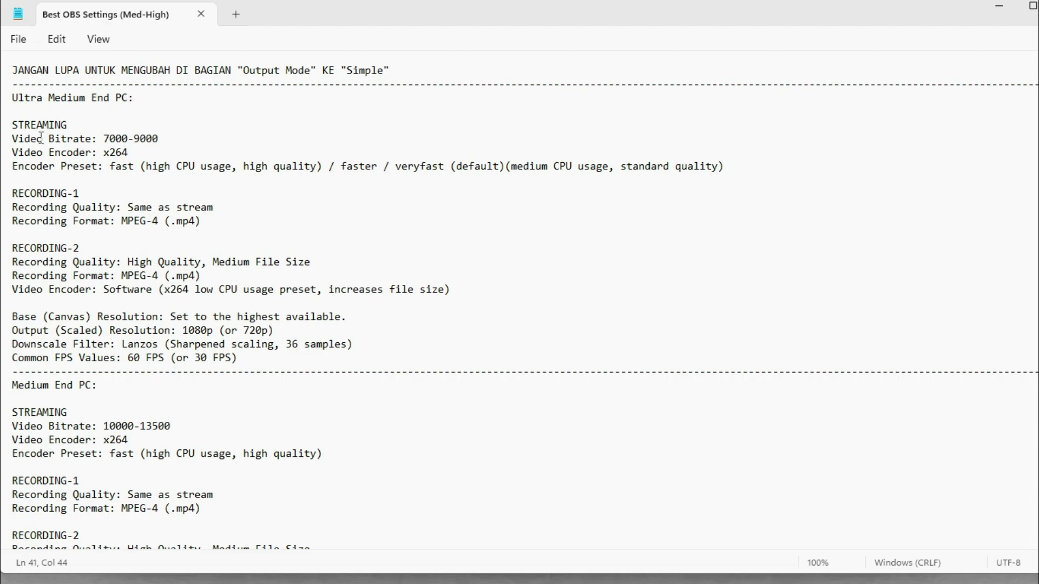
left_click_drag(13, 97, 91, 95)
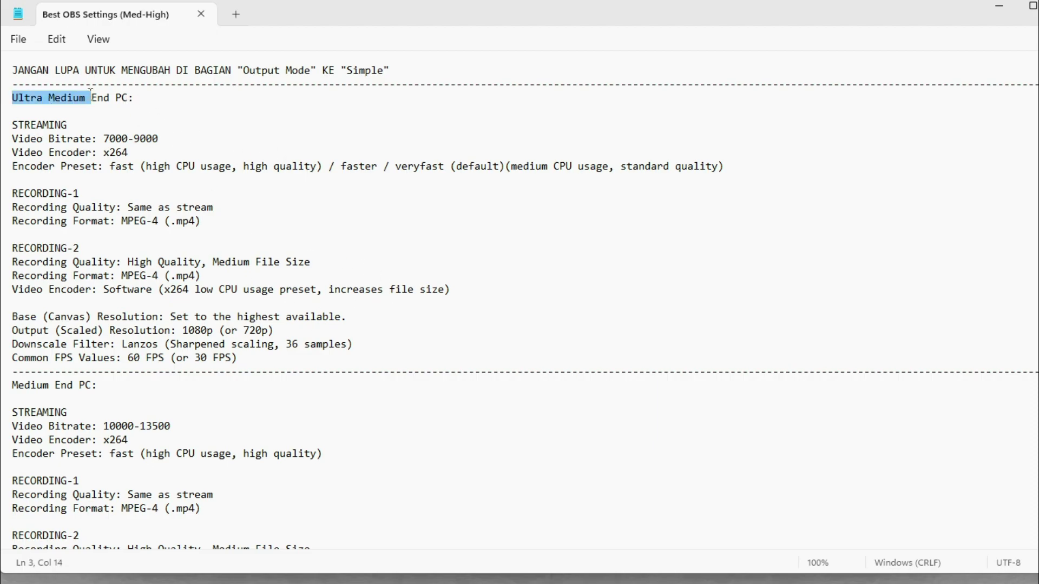
left_click(356, 234)
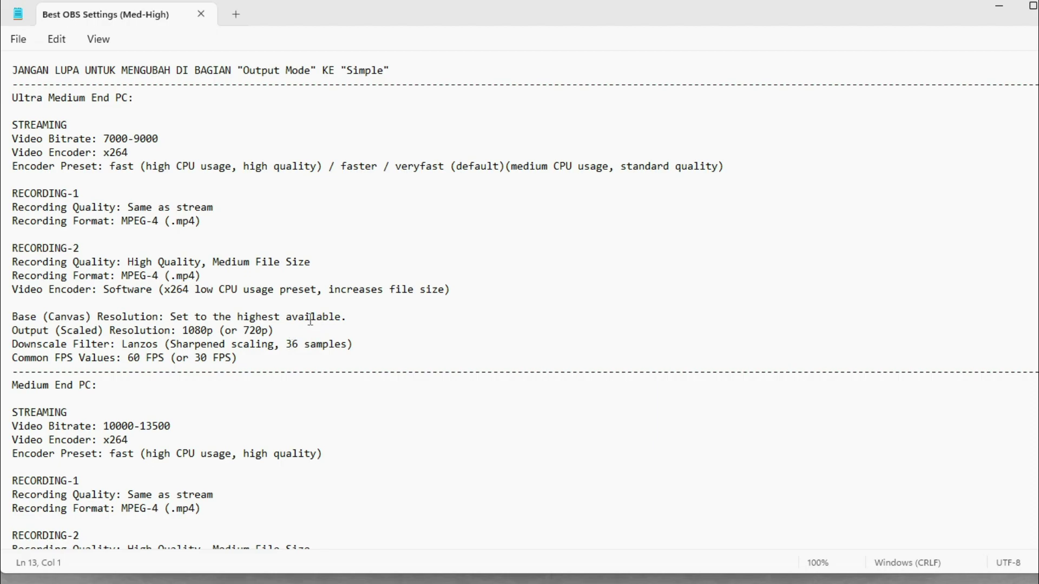
Step: Compare the recommended settings of the Ultra Medium and Medium End PC tiers and single out the Medium End PC section
scroll(314, 323, "down", 8)
scroll(379, 390, "down", 1)
scroll(227, 353, "up", 4)
scroll(381, 379, "up", 5)
scroll(567, 321, "down", 1)
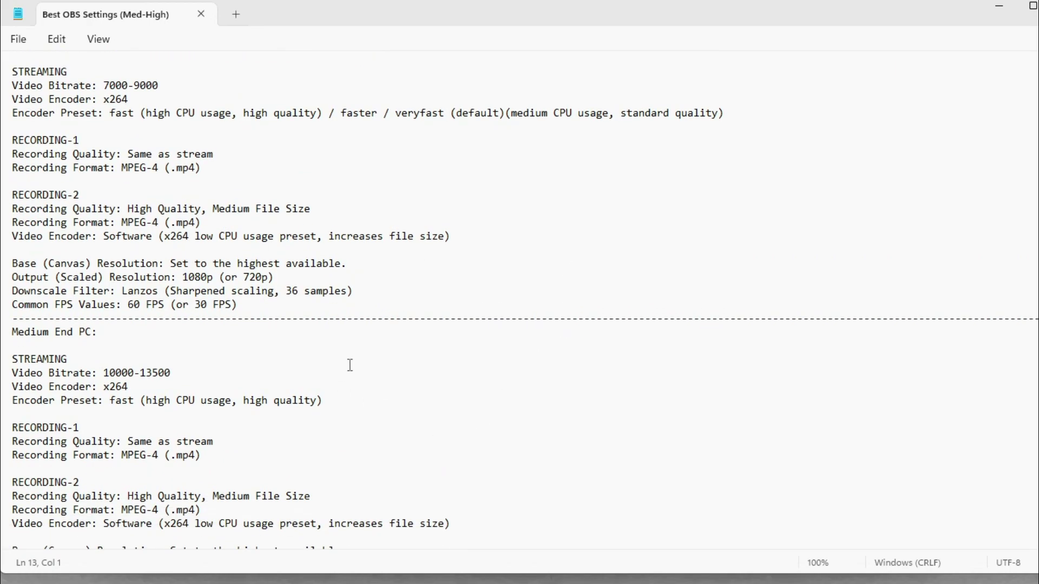
scroll(350, 364, "down", 3)
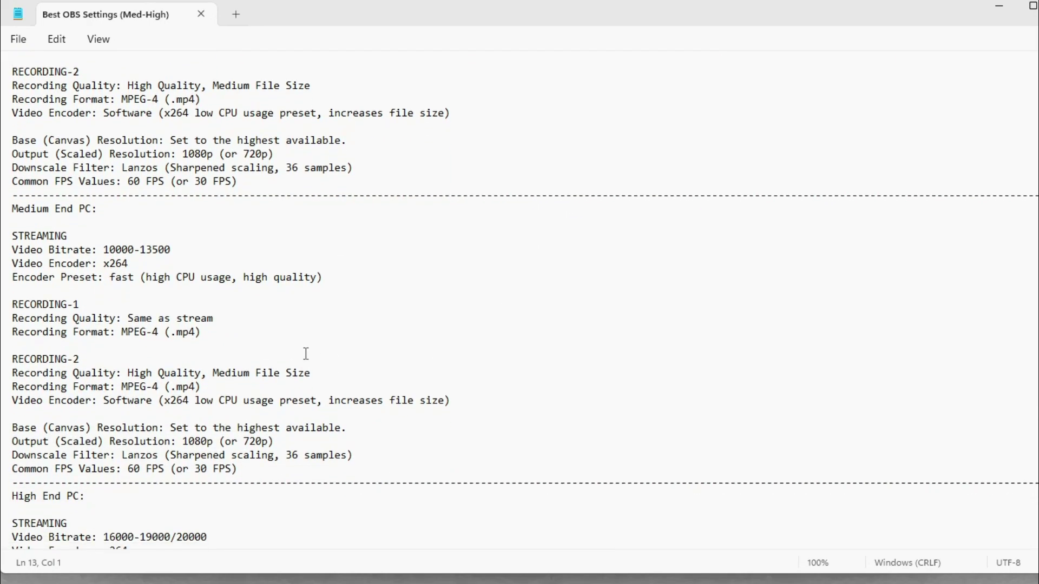
scroll(325, 373, "down", 6)
scroll(322, 378, "up", 5)
left_click_drag(14, 186, 49, 186)
scroll(270, 368, "up", 2)
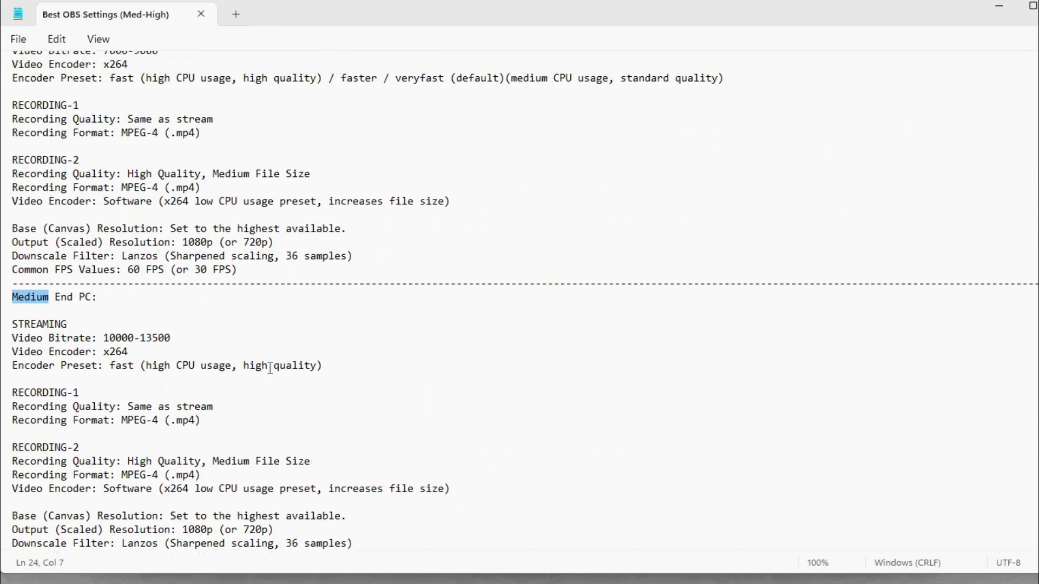
scroll(270, 368, "up", 2)
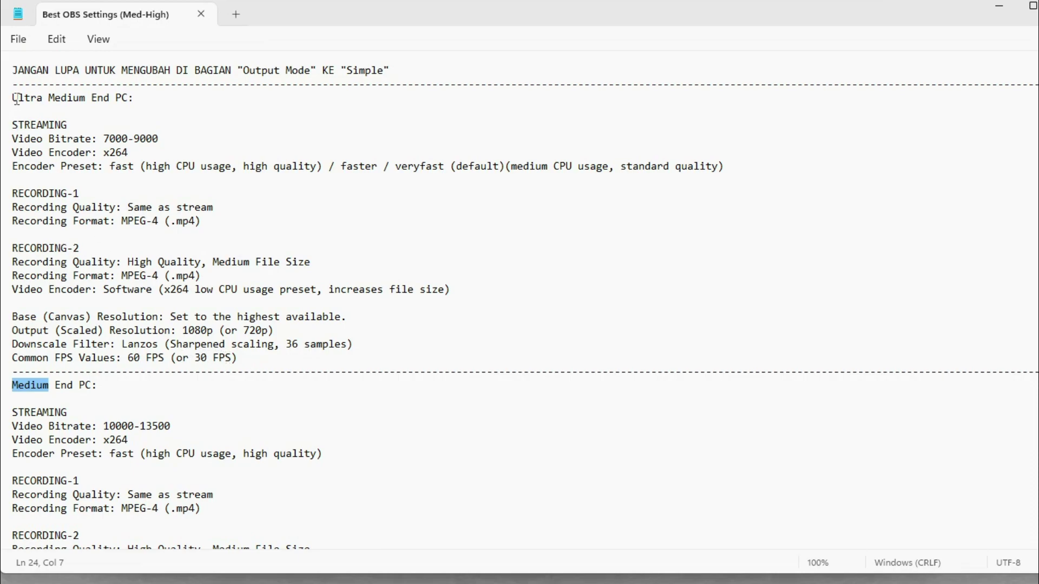
left_click_drag(13, 97, 42, 97)
scroll(204, 329, "down", 4)
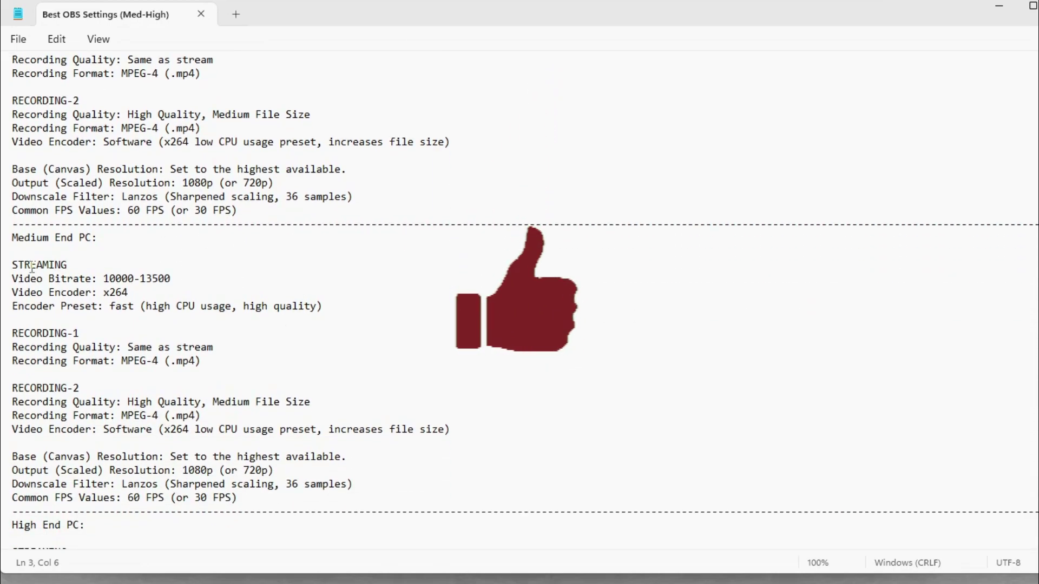
left_click_drag(10, 238, 102, 239)
left_click(234, 328)
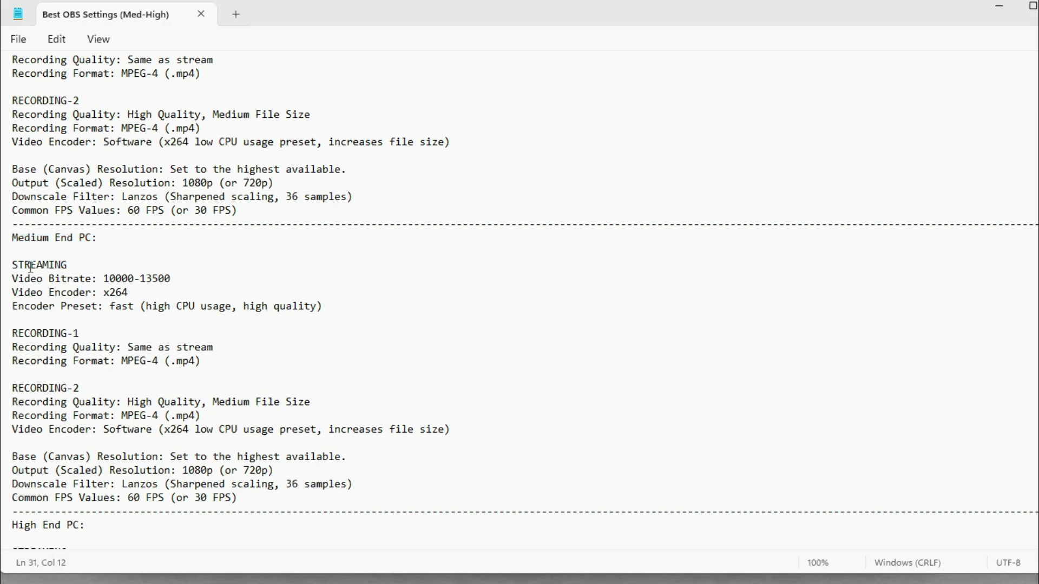
Step: Place the text document beside the OBS Output settings with its Medium End PC section in view
left_click_drag(261, 16, 868, 2)
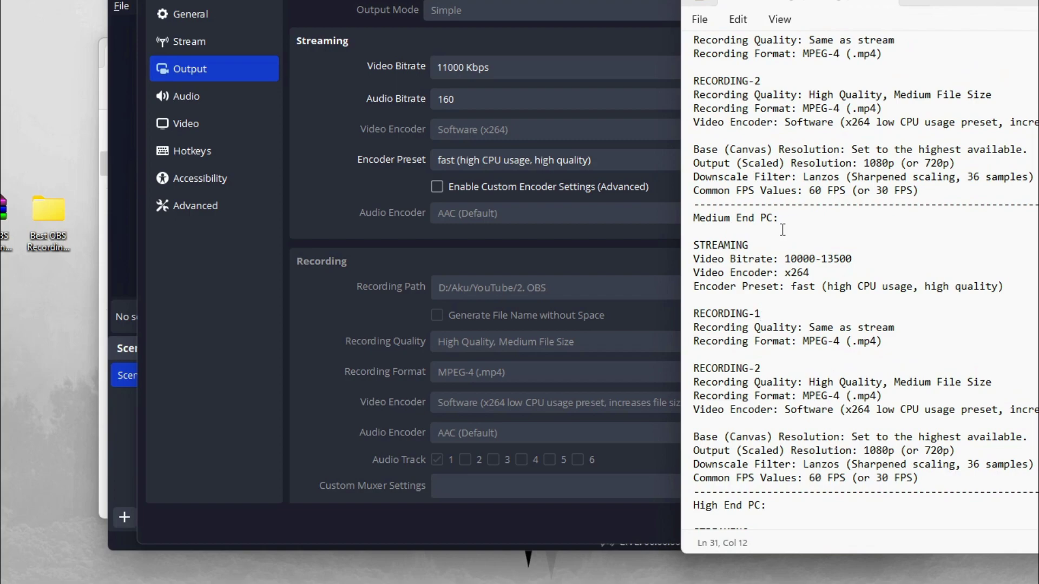
scroll(848, 263, "down", 1)
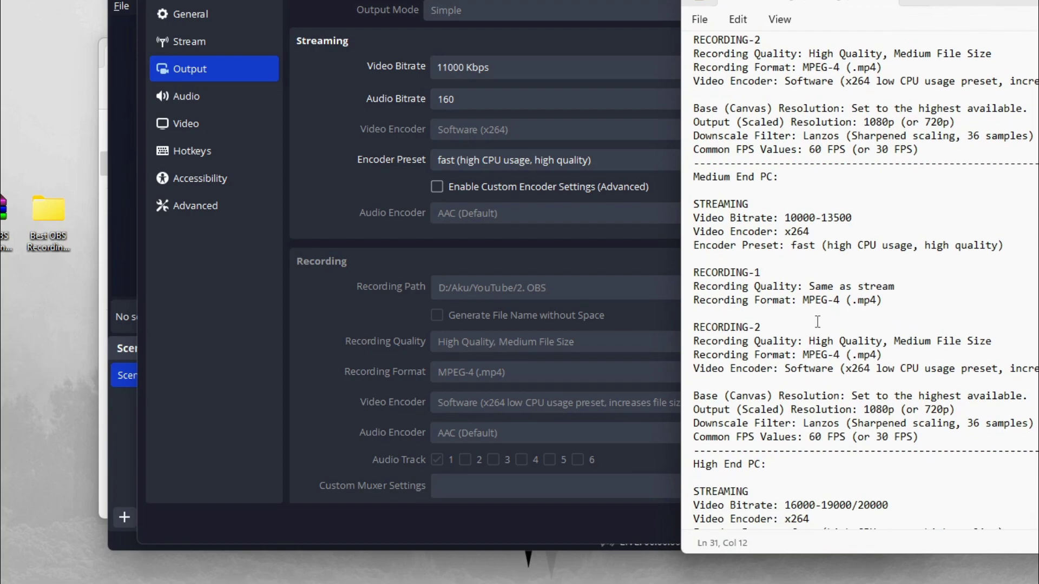
scroll(817, 321, "up", 2)
scroll(800, 333, "down", 3)
scroll(767, 355, "up", 1)
scroll(767, 354, "down", 1)
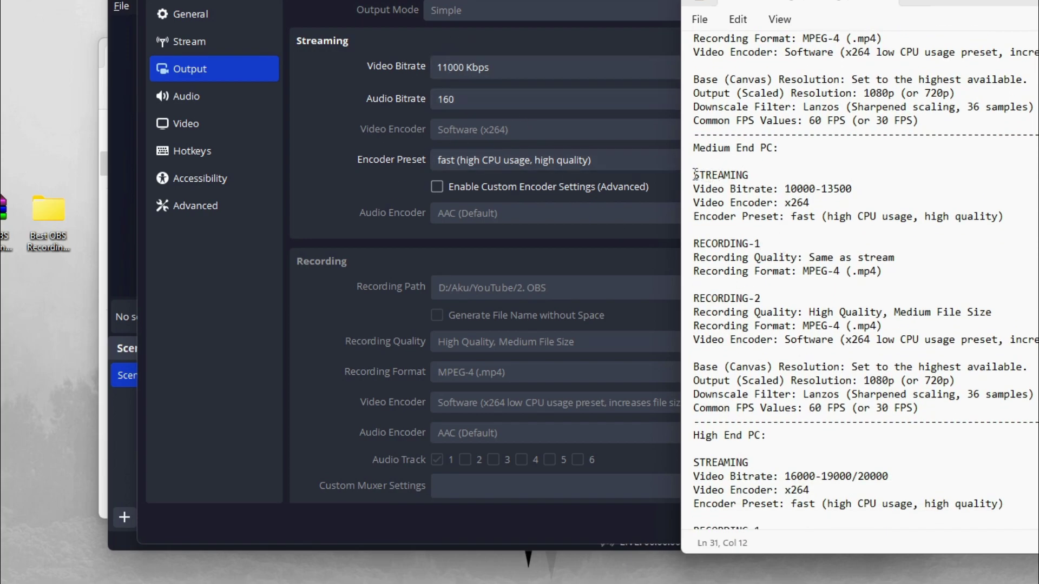
Step: Examine the Medium End PC section's streaming bitrate, video encoder and RECORDING-1 entries alongside the OBS Output settings
left_click_drag(694, 175, 751, 172)
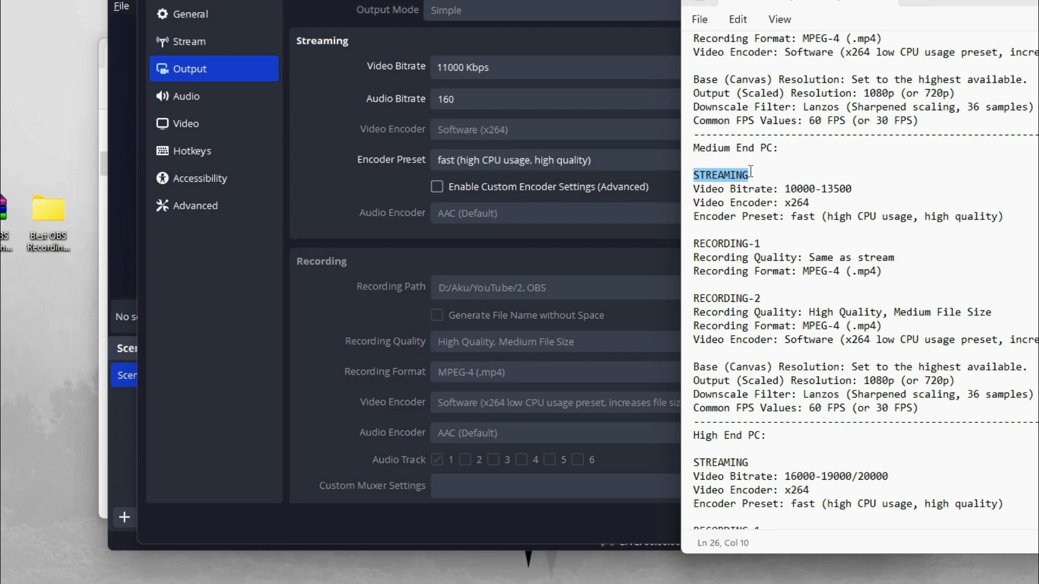
left_click(708, 187)
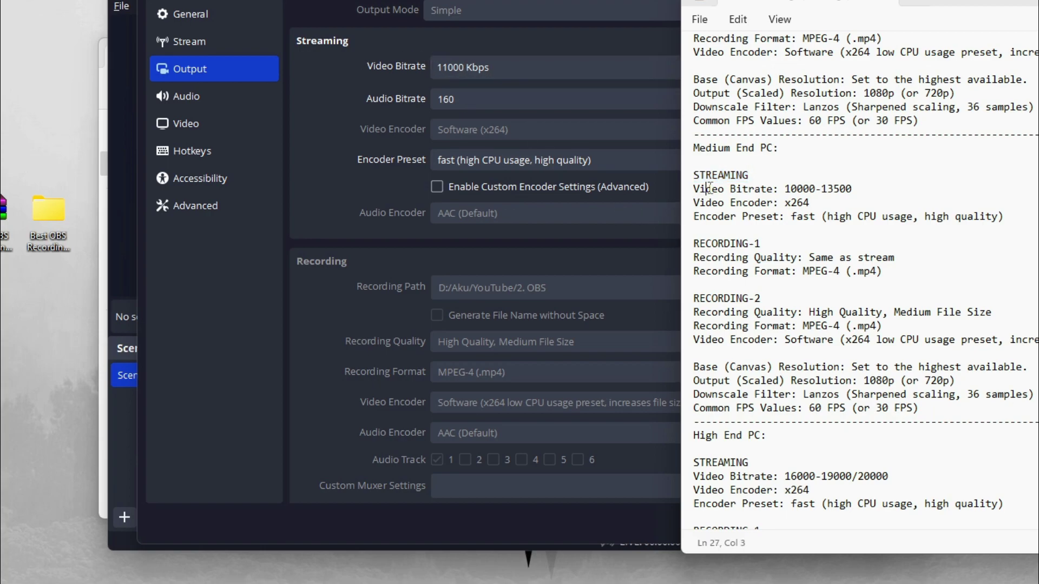
left_click_drag(708, 188, 773, 189)
scroll(825, 245, "up", 1)
scroll(817, 324, "up", 3)
scroll(834, 270, "down", 3)
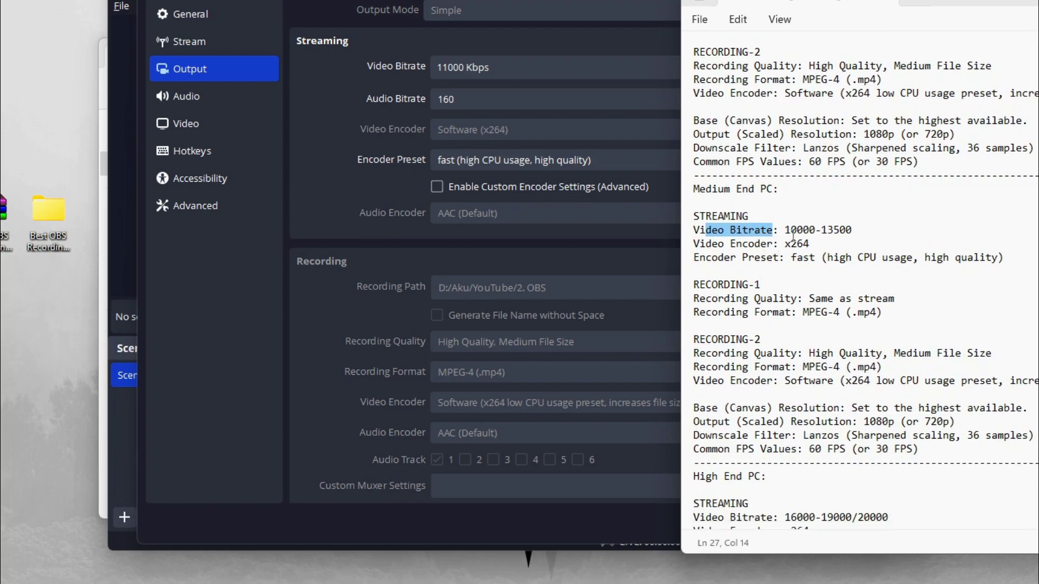
left_click_drag(788, 230, 856, 229)
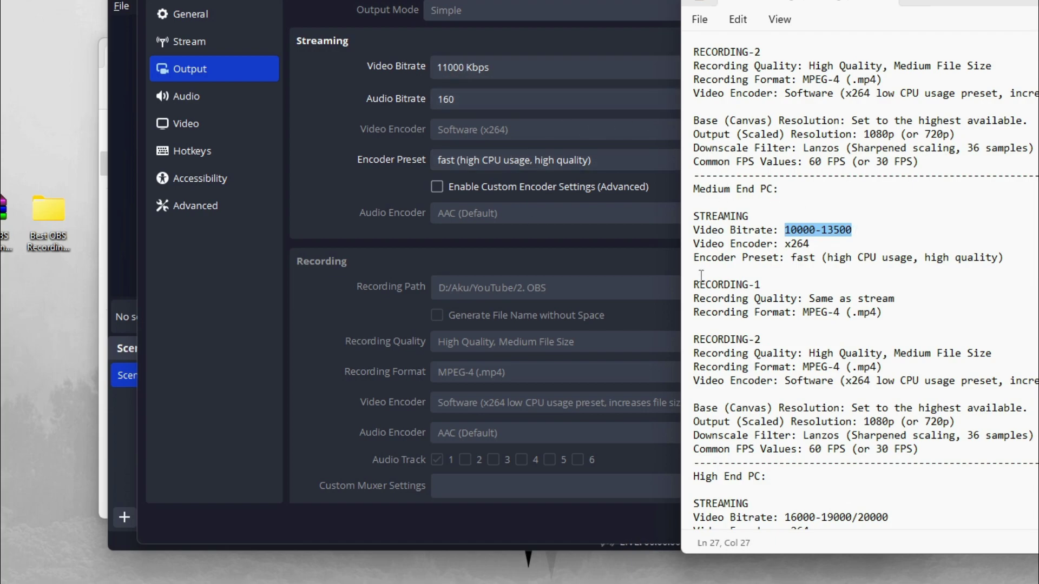
left_click_drag(694, 244, 810, 247)
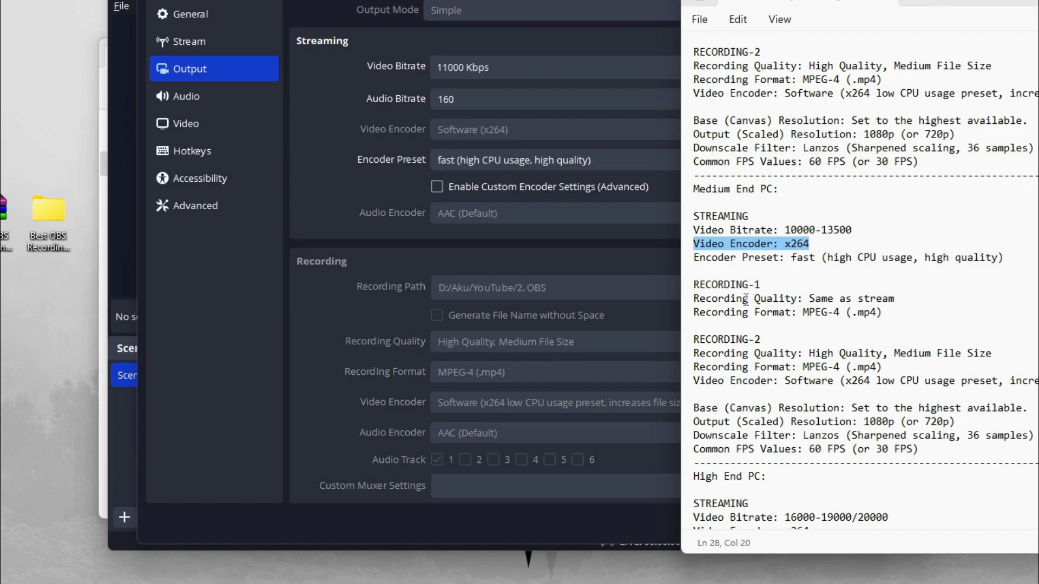
left_click_drag(708, 285, 757, 277)
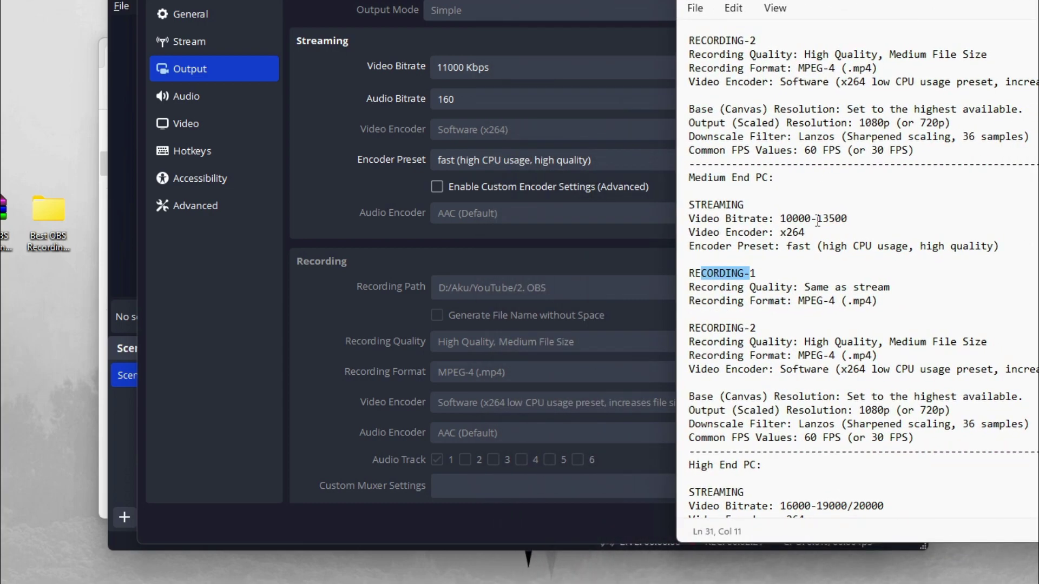
Step: Compare the Medium End PC section's RECORDING-1 and RECORDING-2 entries with the Recording settings in the OBS Output page
scroll(797, 277, "down", 1)
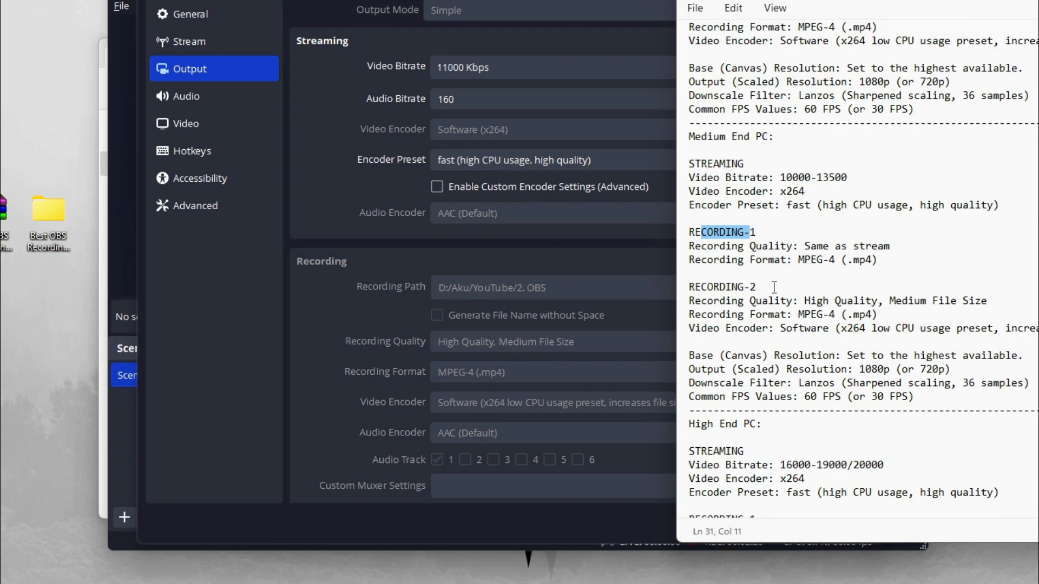
left_click(806, 260)
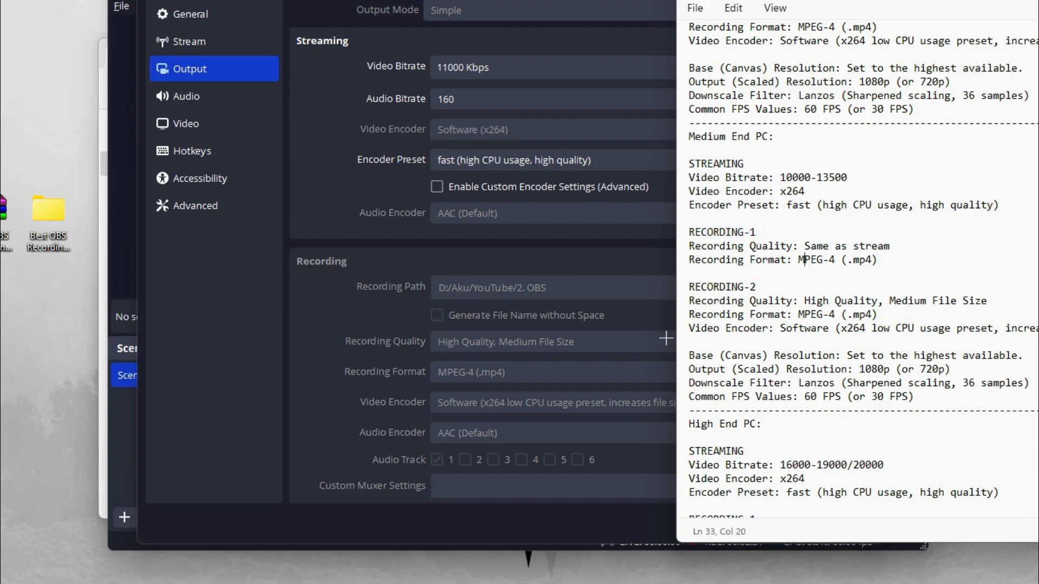
scroll(512, 332, "down", 3)
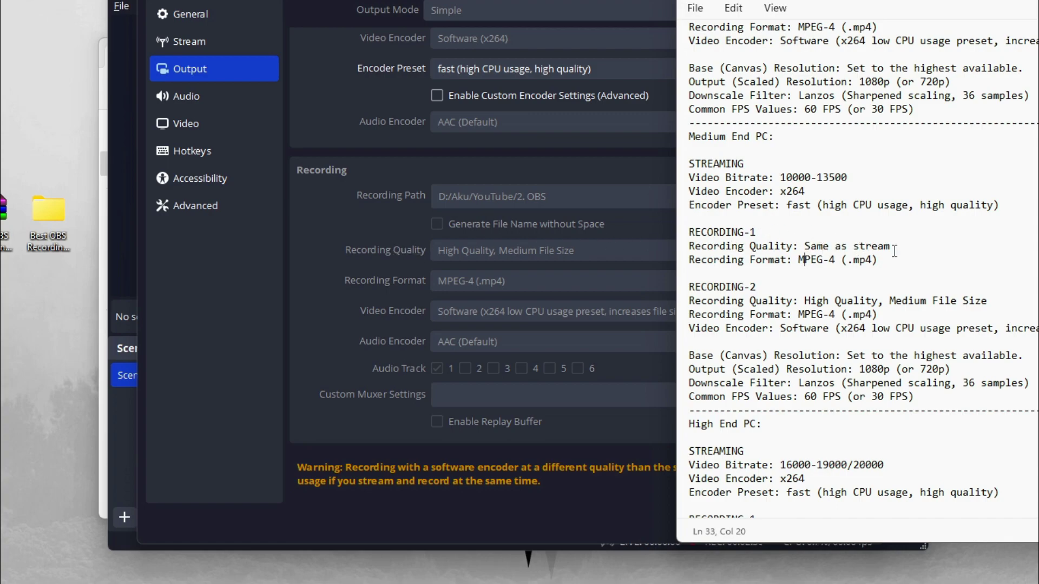
scroll(373, 216, "up", 2)
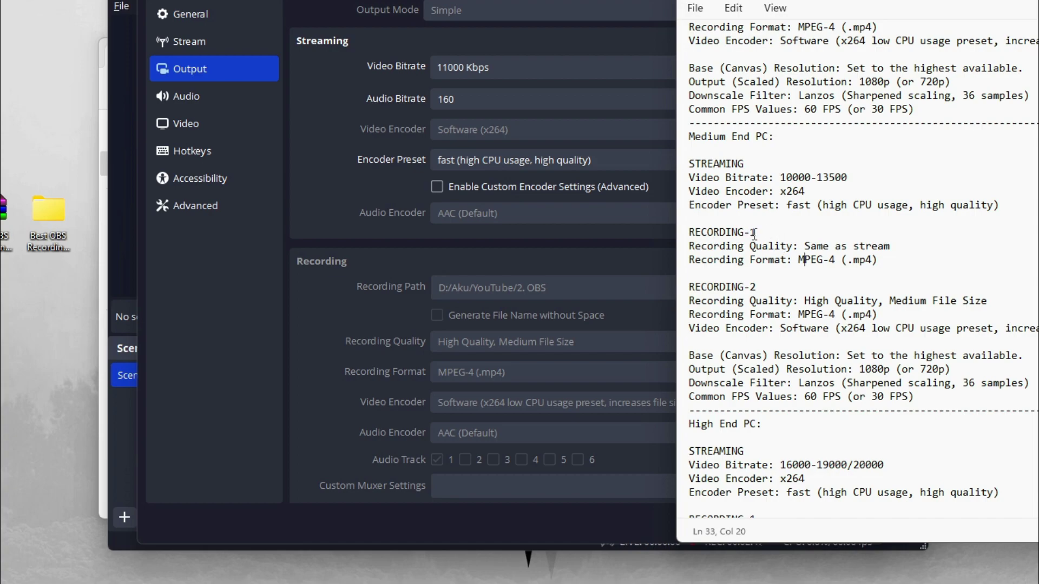
left_click_drag(804, 246, 885, 245)
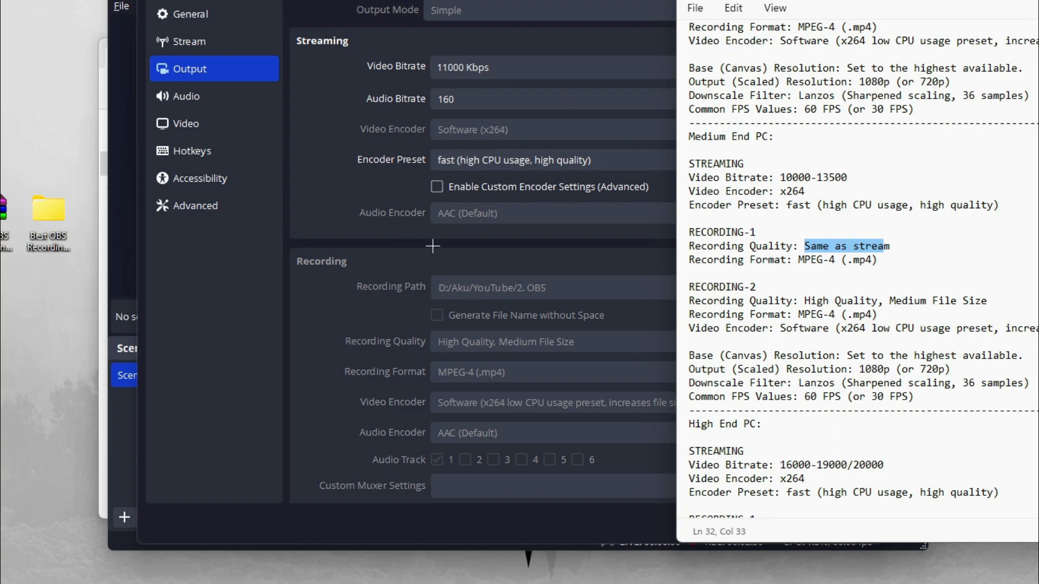
scroll(617, 312, "down", 4)
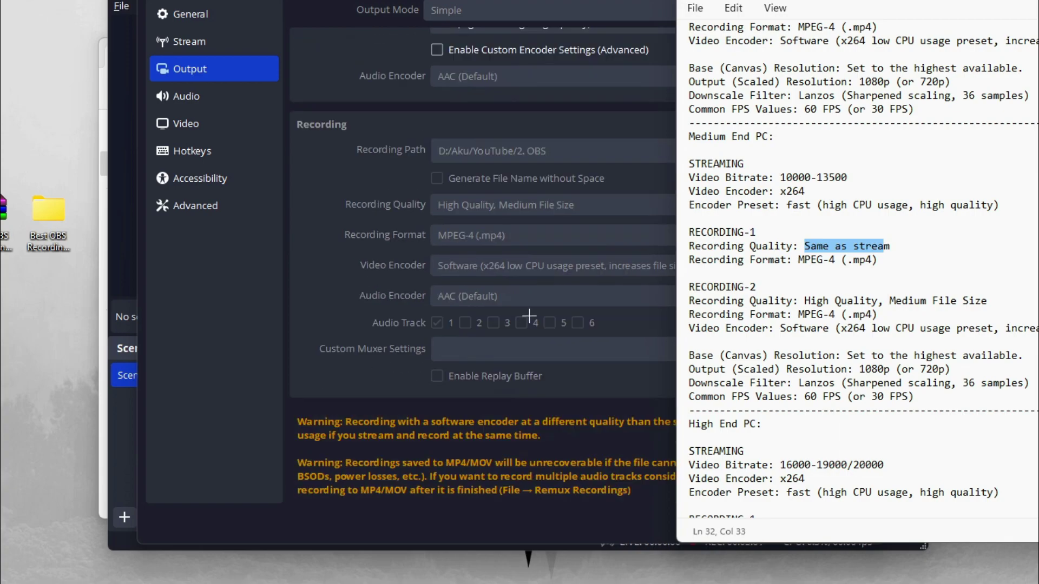
left_click_drag(748, 287, 757, 287)
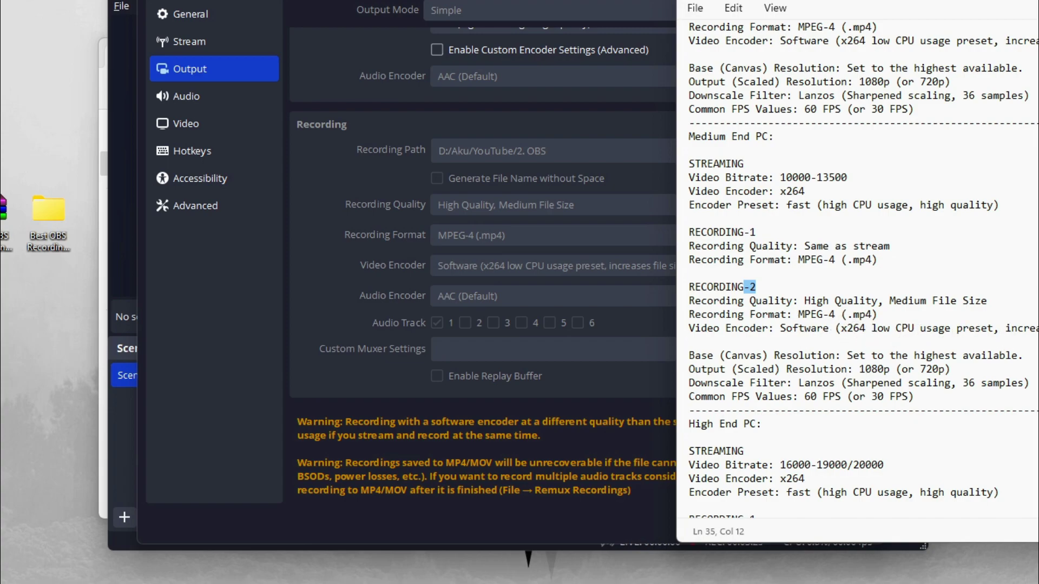
Step: Examine the encoder preset options recommended in the document's Ultra Medium End PC section alongside the Medium End PC streaming values
scroll(860, 320, "up", 5)
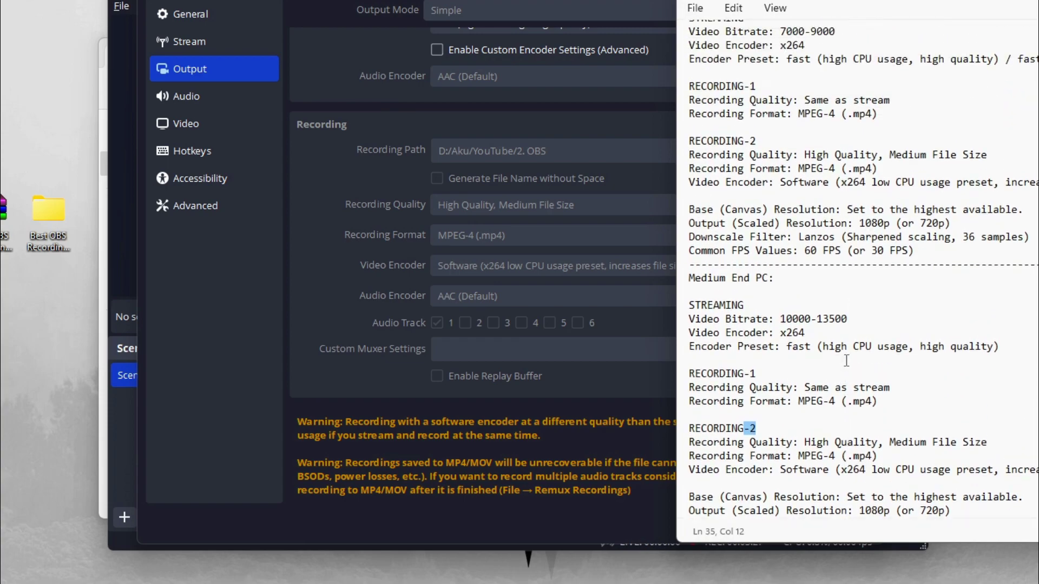
left_click(836, 383)
scroll(836, 380, "up", 1)
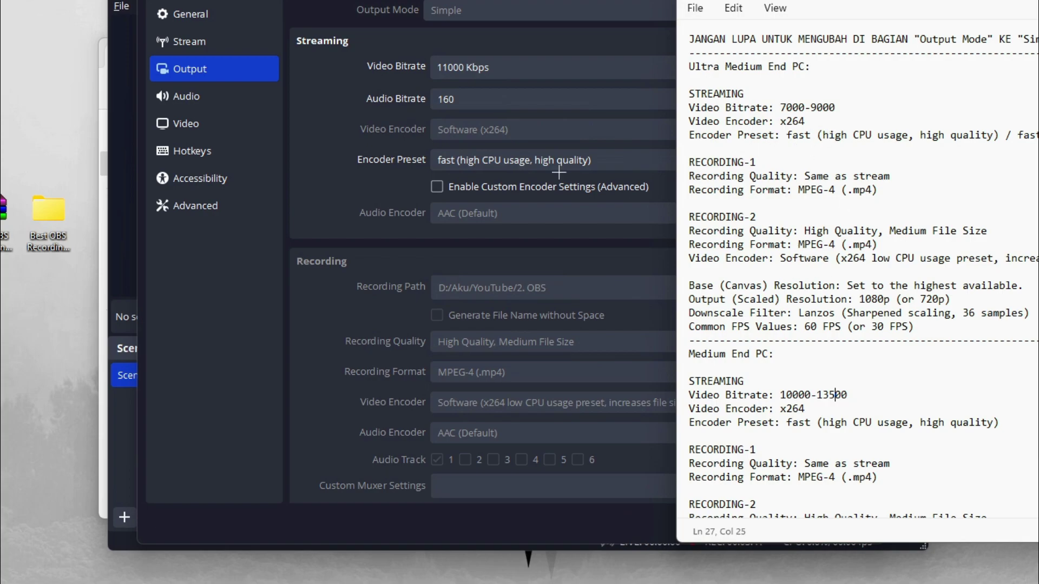
double_click(949, 31)
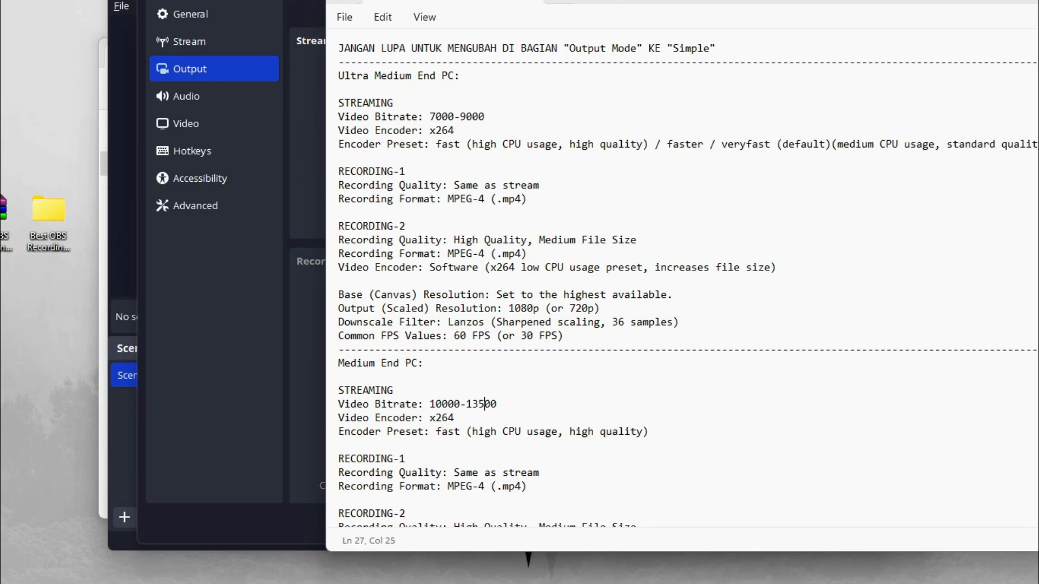
left_click_drag(375, 146, 415, 147)
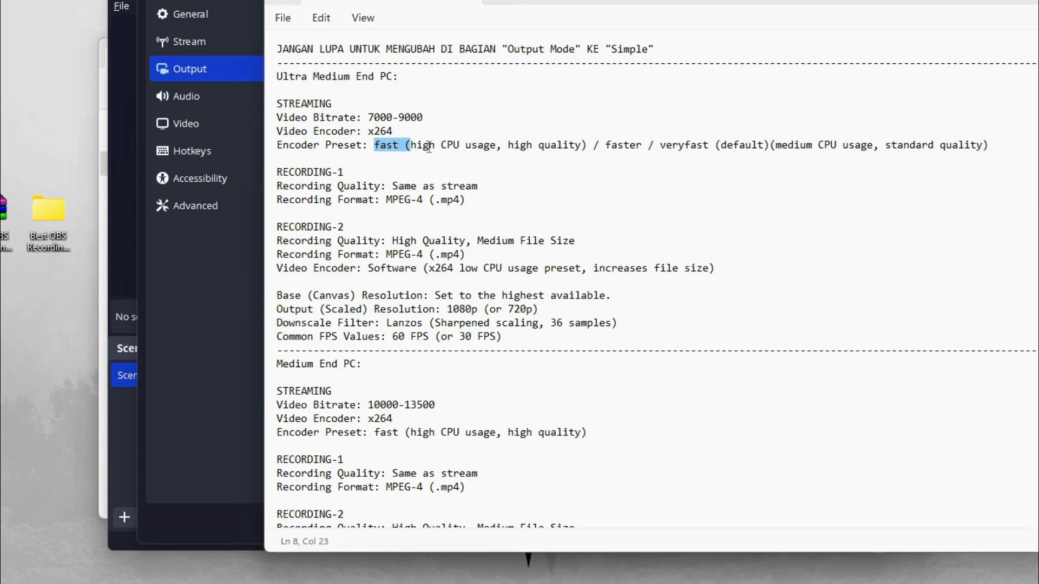
left_click_drag(607, 148, 718, 150)
Step: Move the text document aside and choose the encoder preset fast (high CPU usage, high quality) for streaming in OBS
left_click_drag(676, 2, 1015, 0)
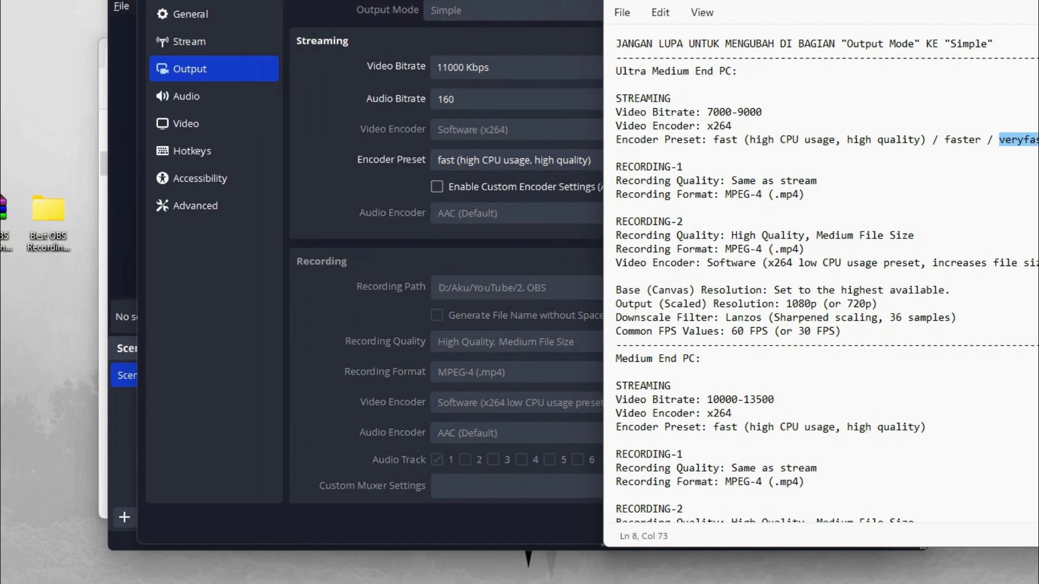
left_click(482, 160)
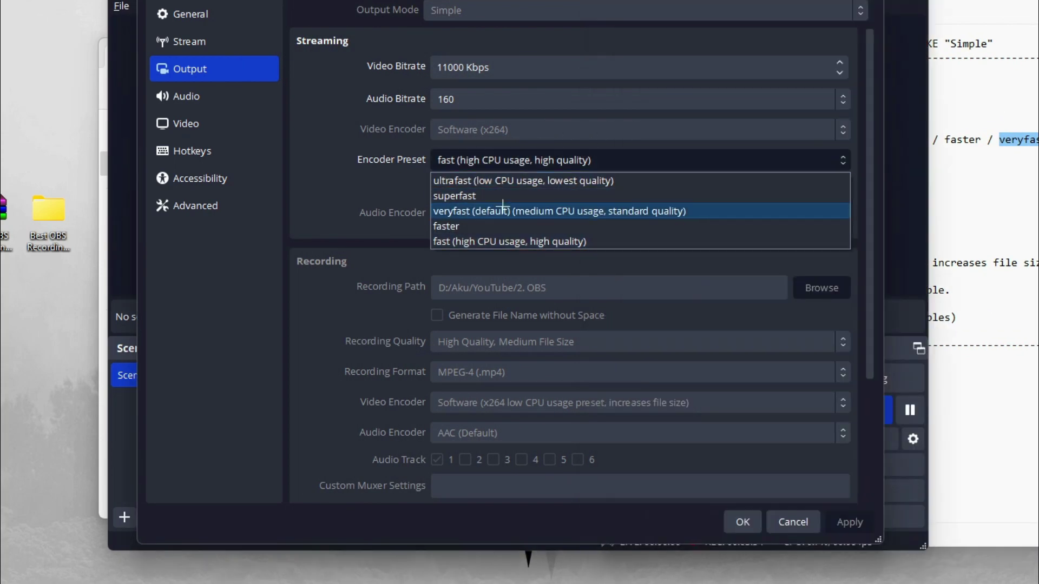
left_click(504, 243)
Step: Close the Best OBS Settings (Med-High) document and save its changes
left_click(974, 162)
left_click_drag(974, 2, 448, 18)
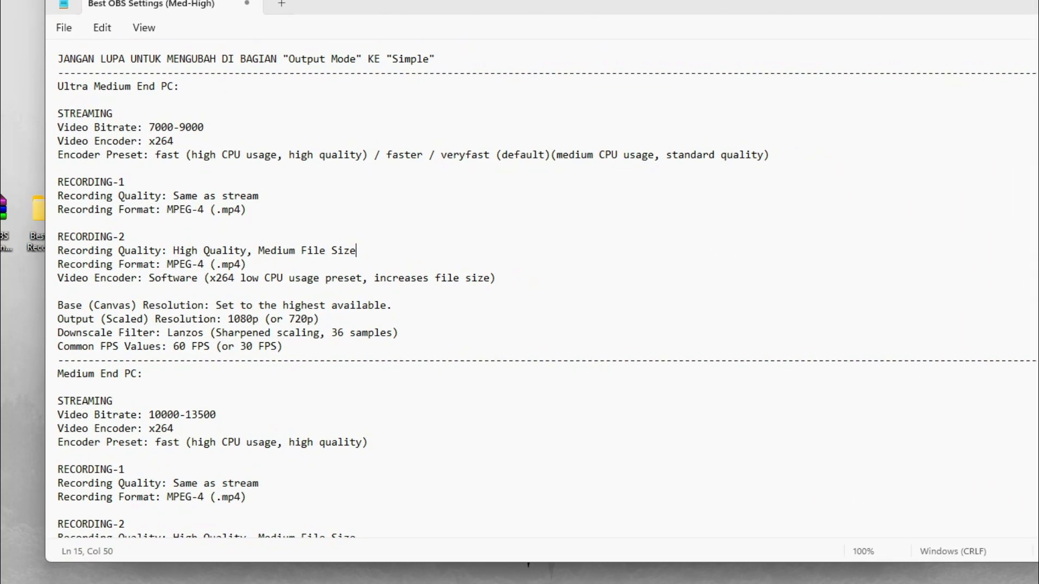
key("ctrl+w")
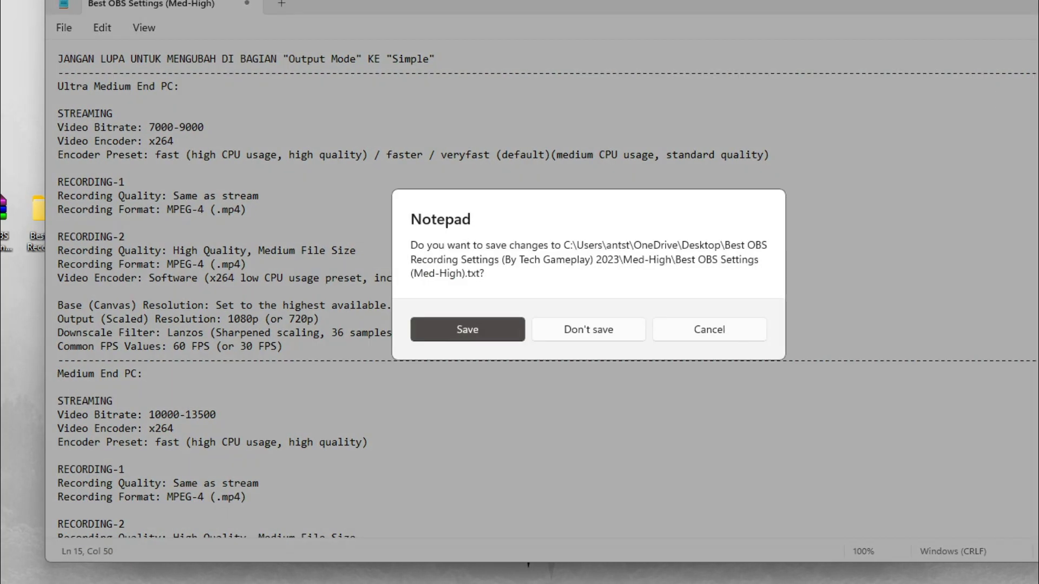
left_click(496, 333)
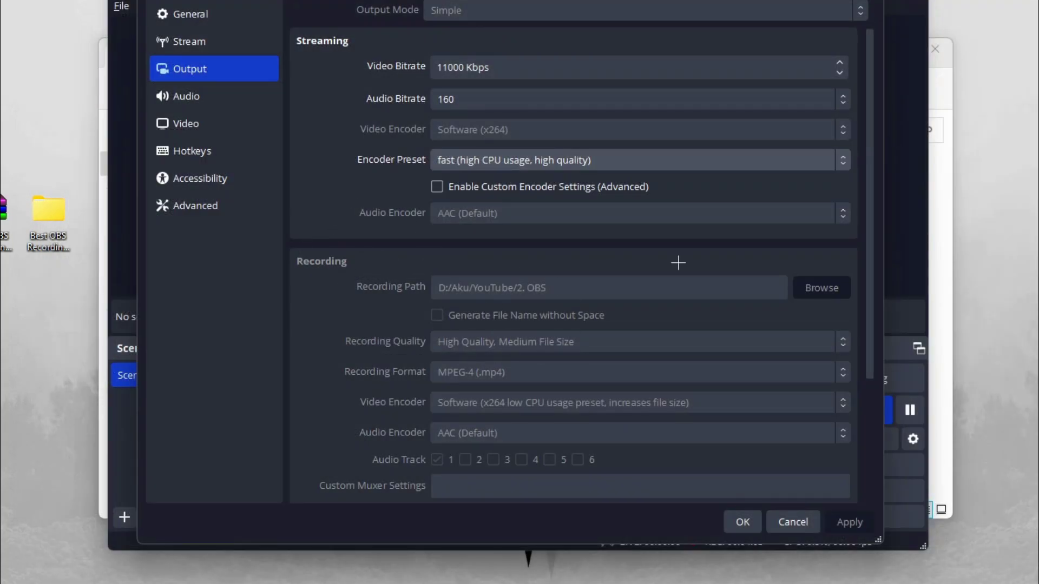
Step: Look over the Output and Audio settings, ending with the Video settings in view
left_click_drag(869, 250, 868, 205)
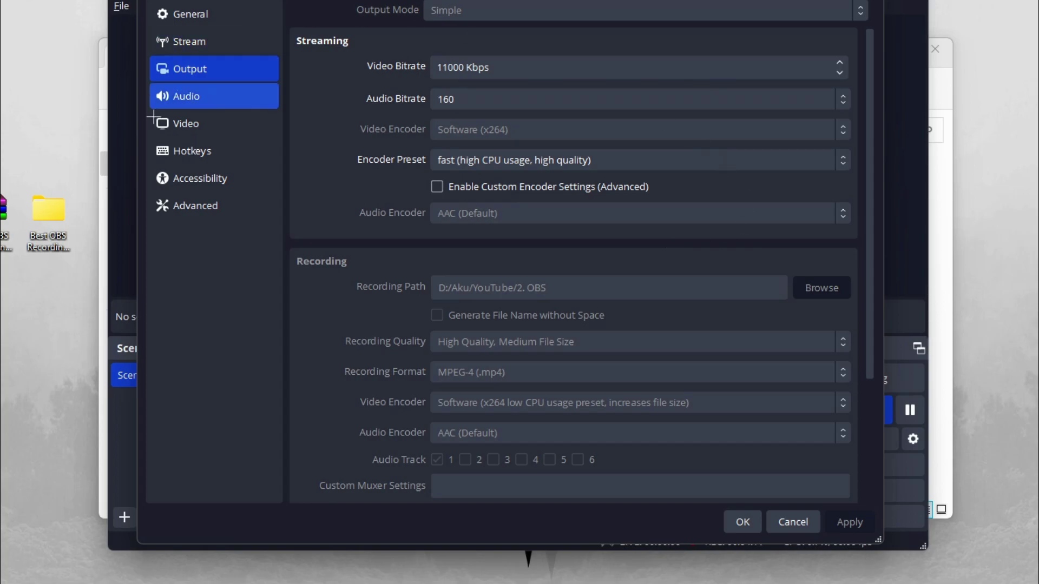
left_click(226, 100)
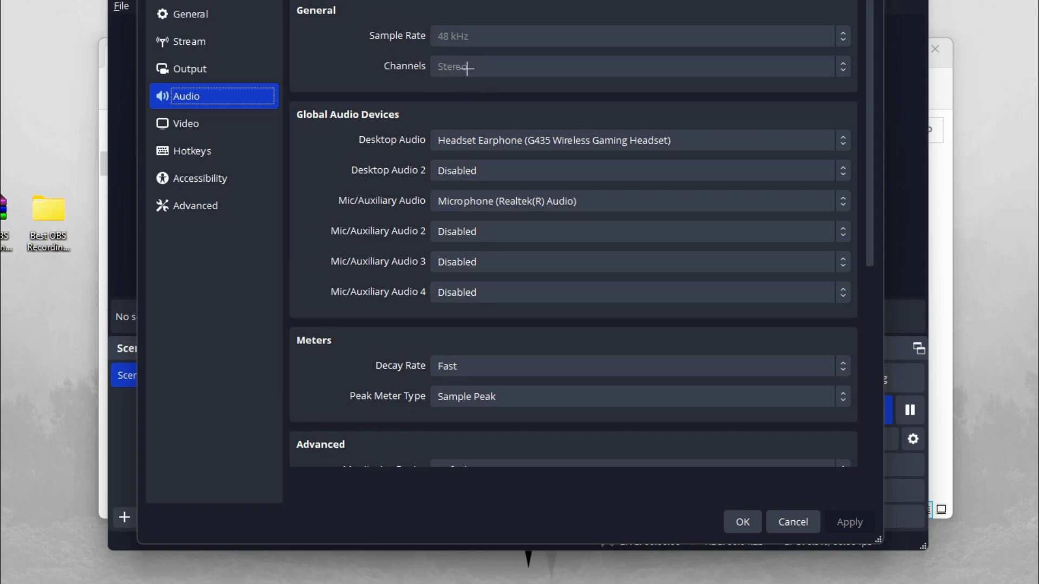
left_click(209, 124)
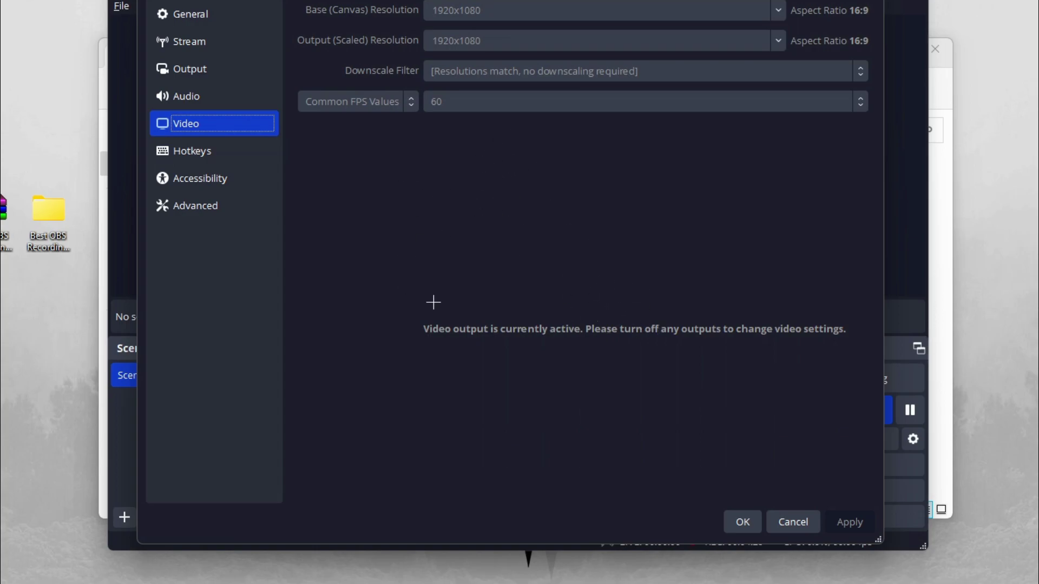
Step: Open the Best OBS Settings (End-Med) document from the Low-Med folder and examine its recommended video settings
double_click(46, 233)
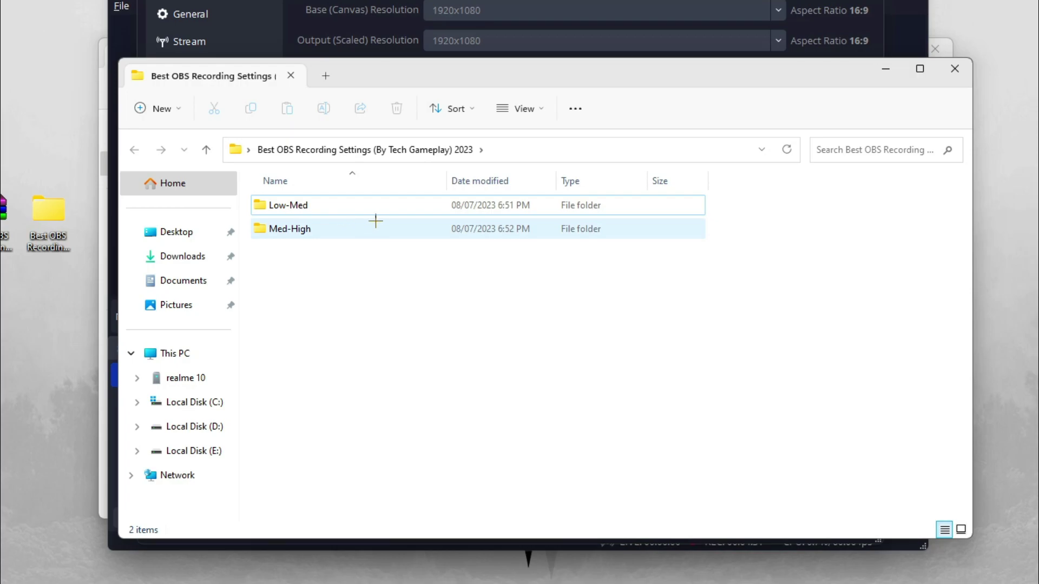
double_click(417, 211)
double_click(417, 208)
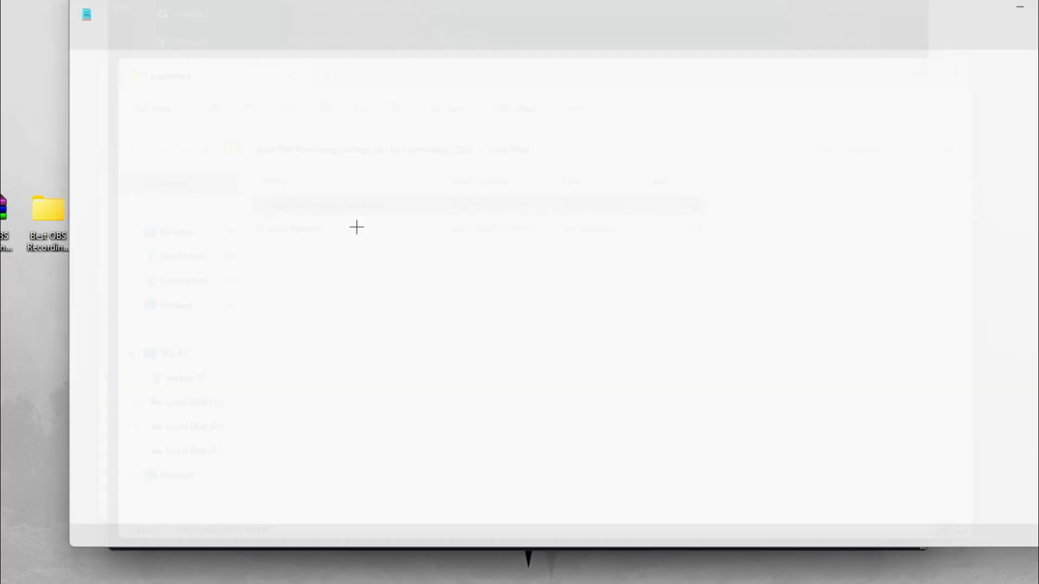
scroll(244, 395, "down", 2)
left_click_drag(63, 394, 341, 430)
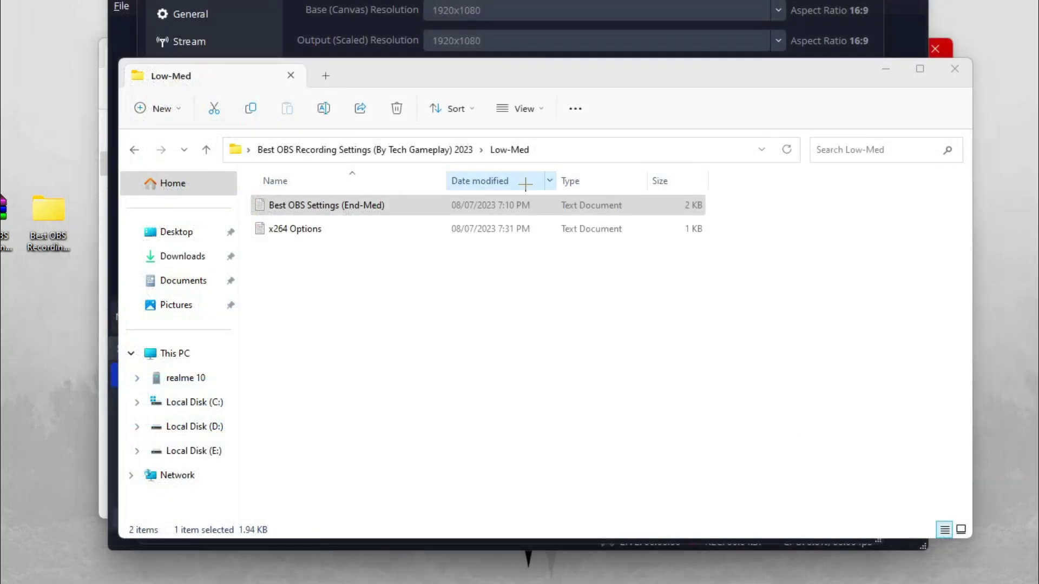
Step: Examine the resolution, downscale filter and FPS entries in the Med-High folder's document, and close the folder window
left_click(379, 150)
double_click(381, 230)
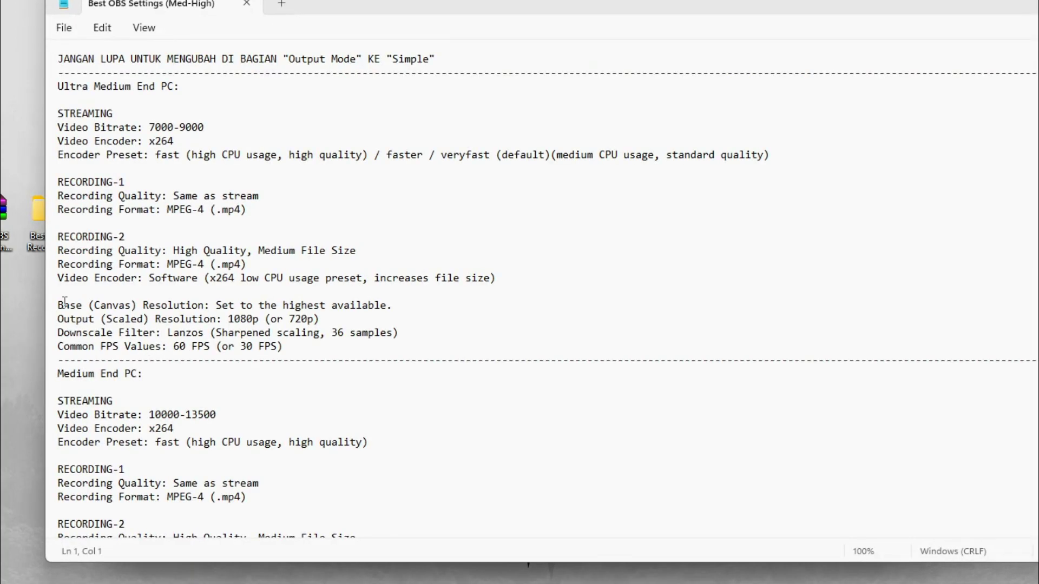
left_click_drag(64, 305, 334, 344)
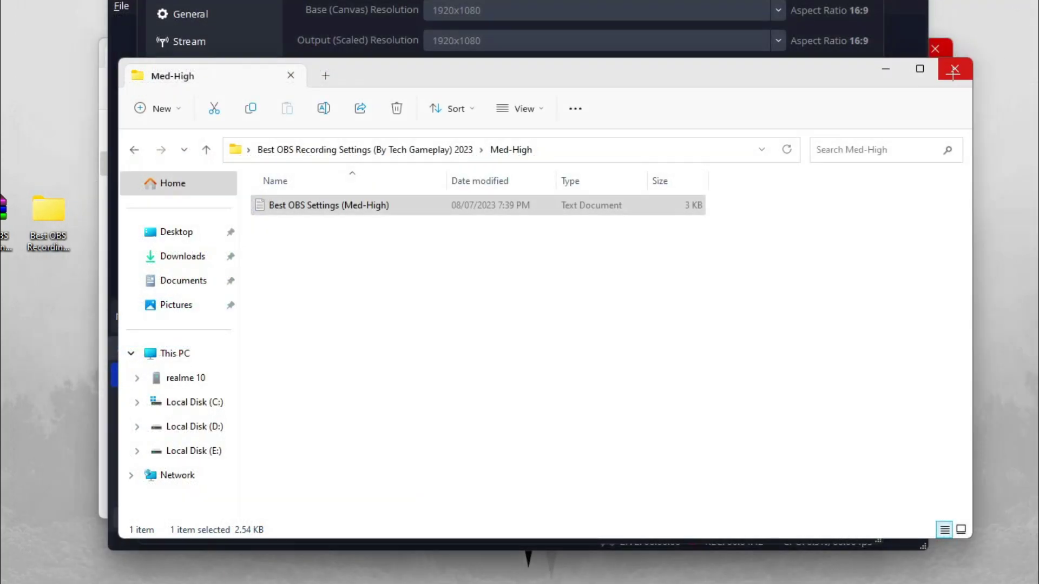
left_click(956, 64)
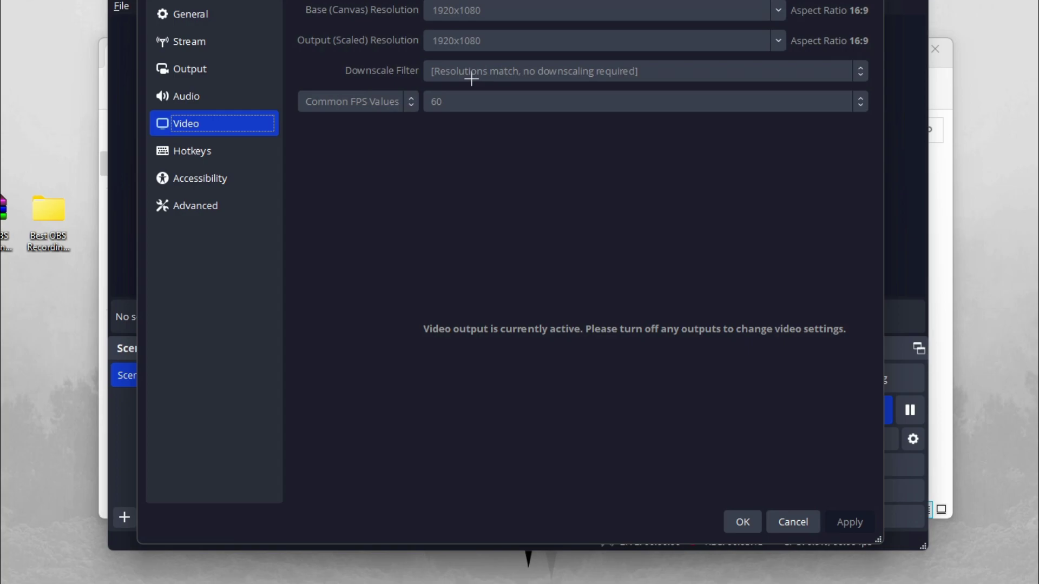
Step: Reopen the recommended settings folder and check the document's downscale filter entry for the Video settings
double_click(49, 219)
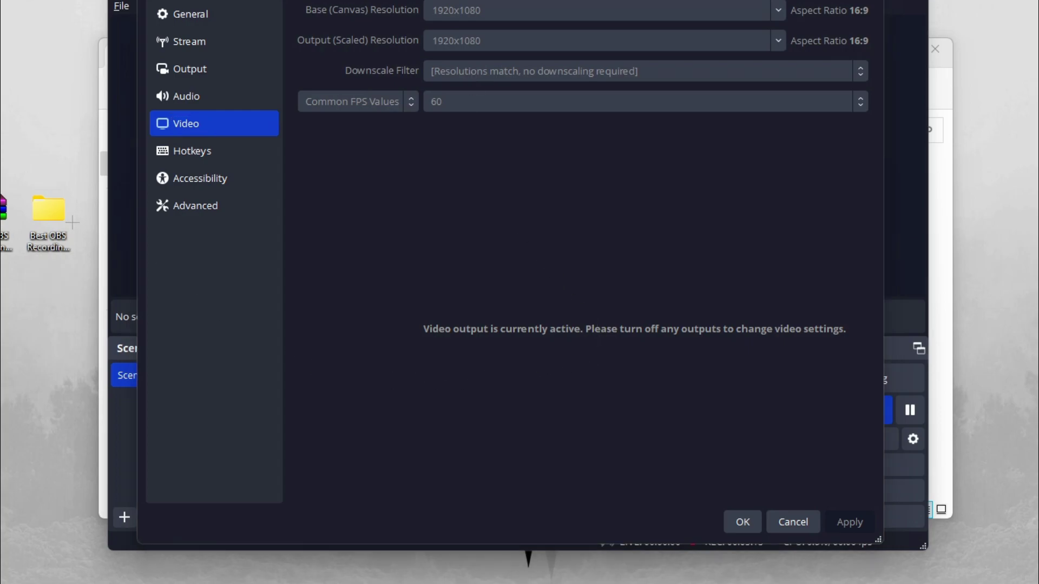
double_click(326, 233)
left_click(413, 226)
double_click(412, 225)
left_click_drag(168, 264, 374, 264)
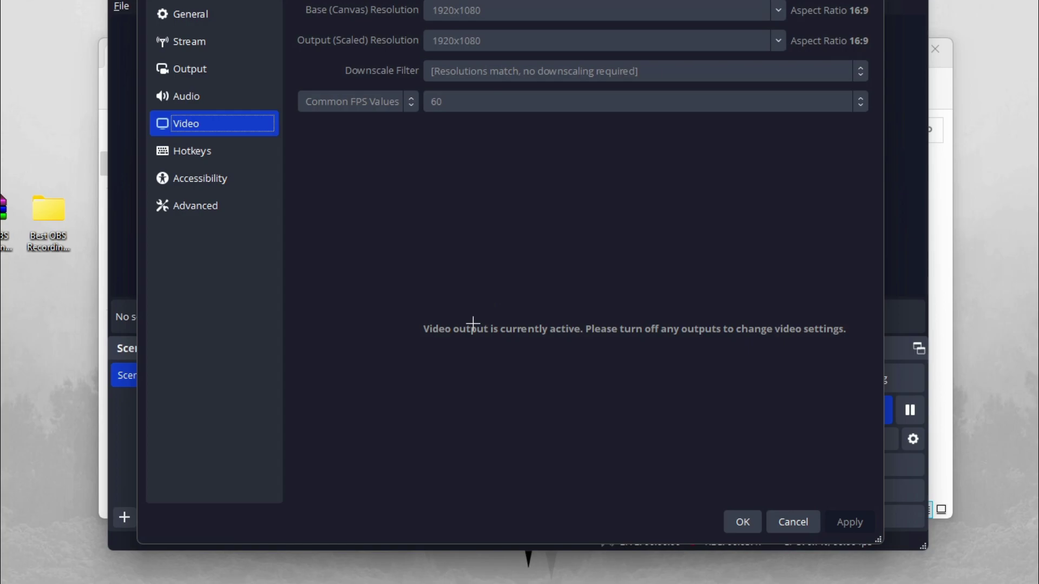
Step: Check the Hotkeys settings, then set the Advanced Process Priority to Above Normal and apply the settings
left_click(268, 154)
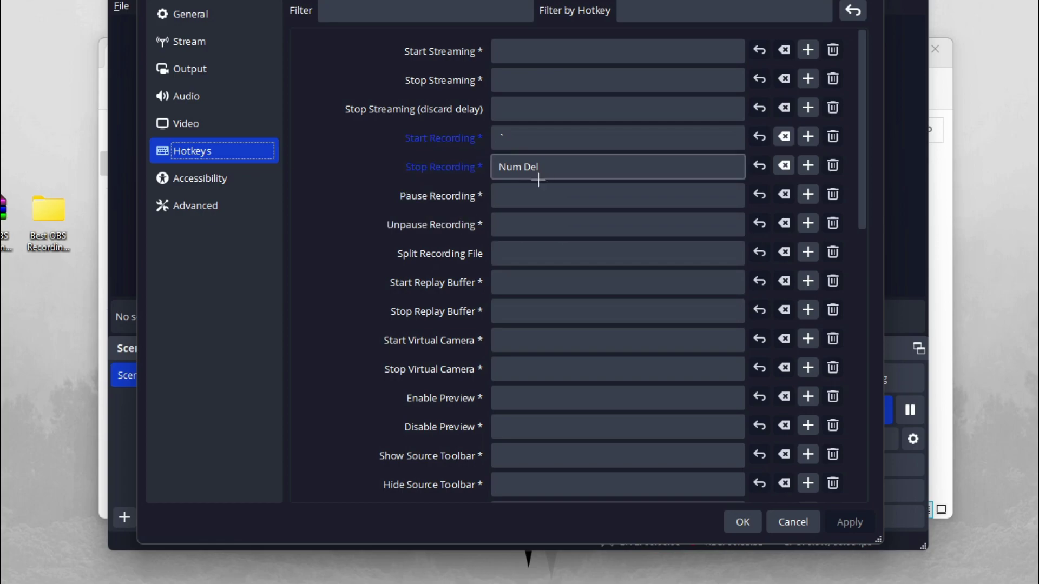
left_click(241, 206)
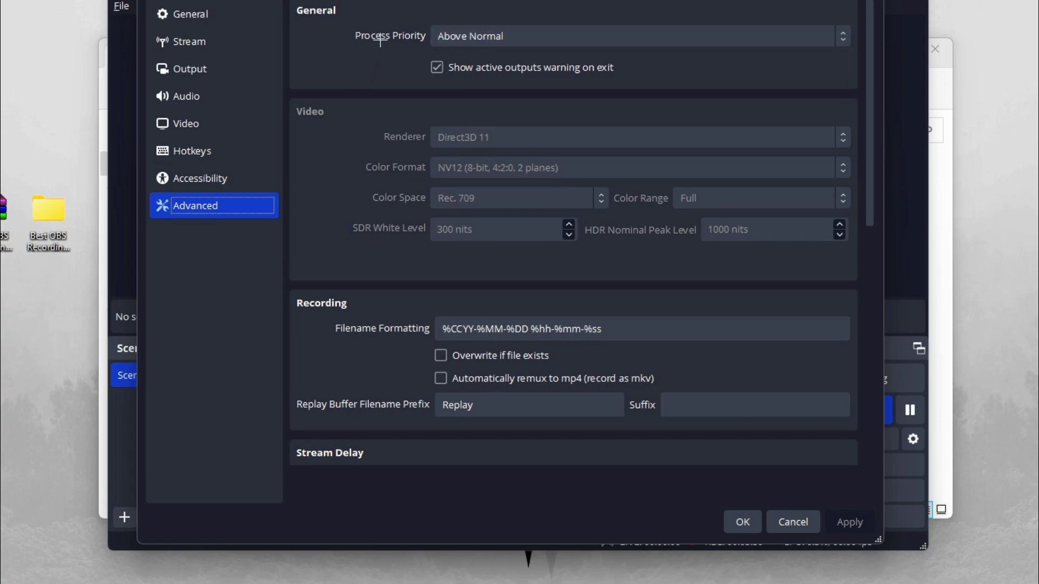
left_click(488, 34)
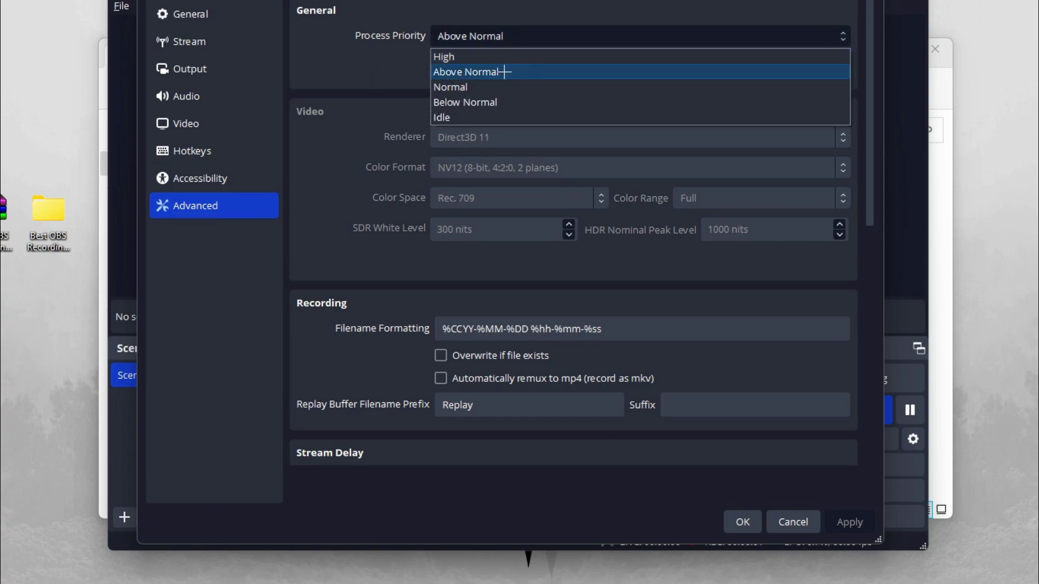
left_click(504, 71)
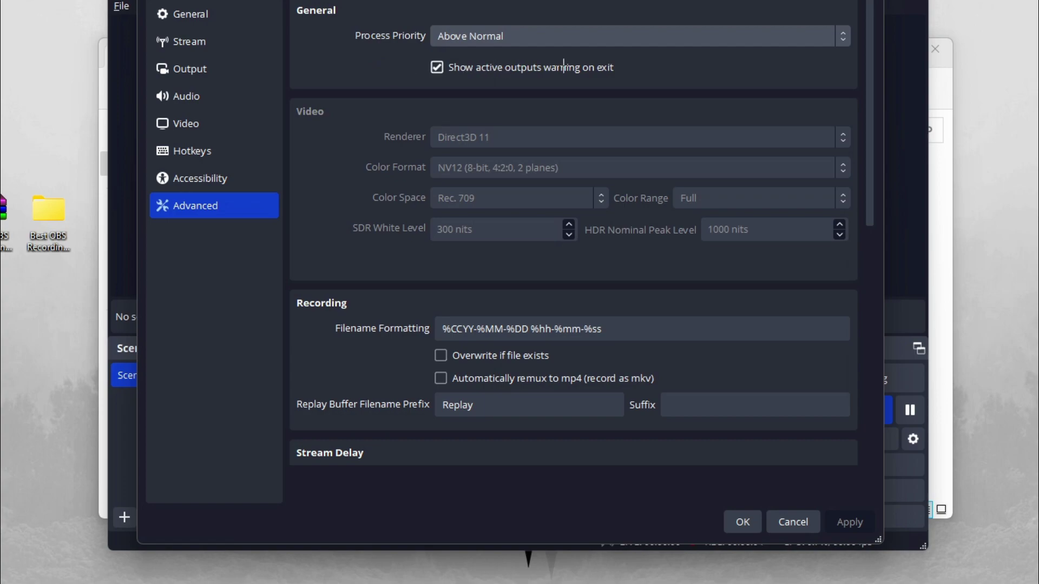
left_click(506, 70)
left_click(530, 57)
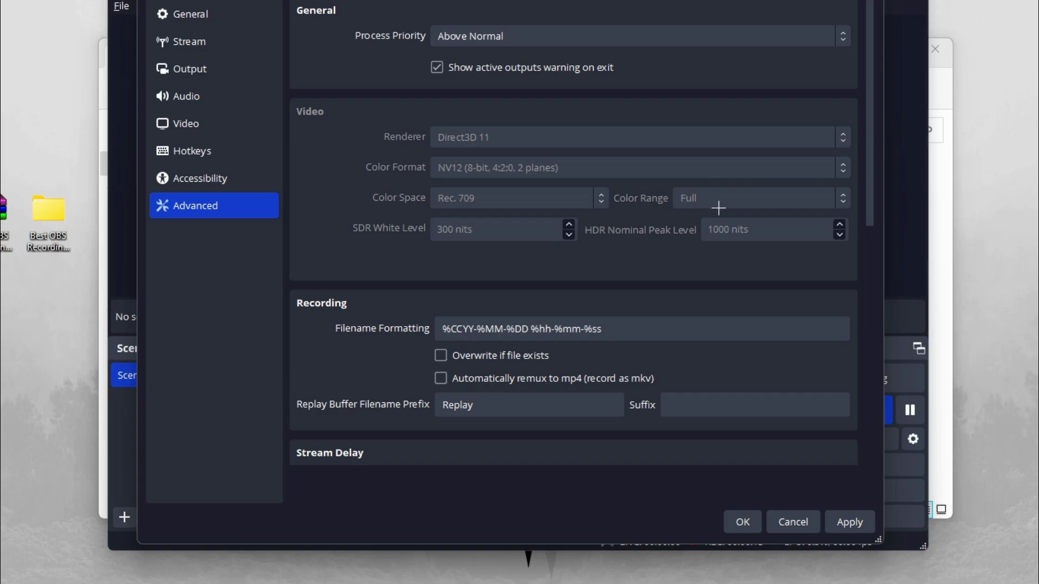
left_click(849, 522)
left_click(742, 522)
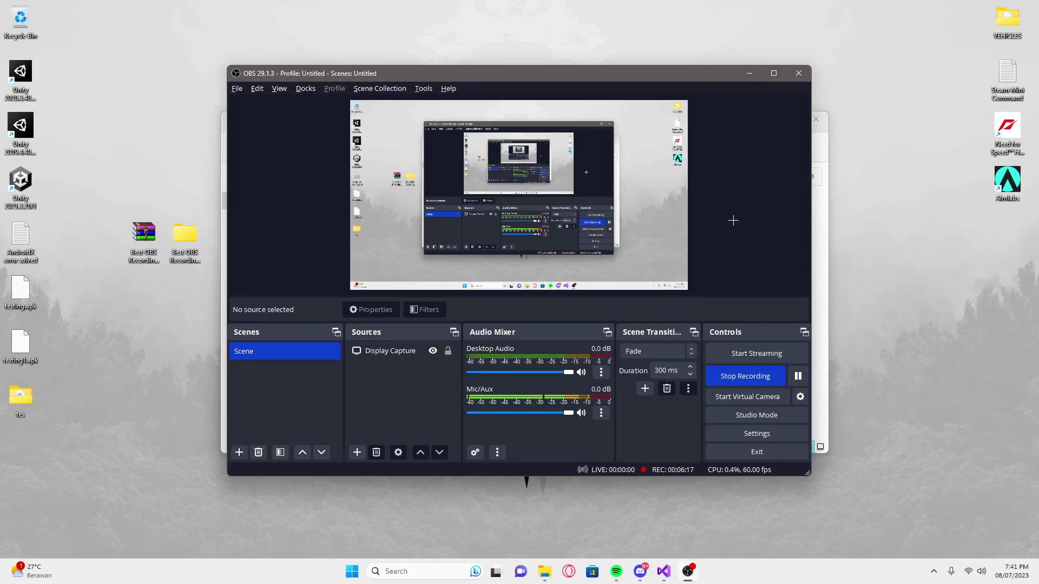
Step: Close the Best OBS Recording Settings folder window and minimize OBS to show the desktop
left_click(822, 219)
left_click(463, 182)
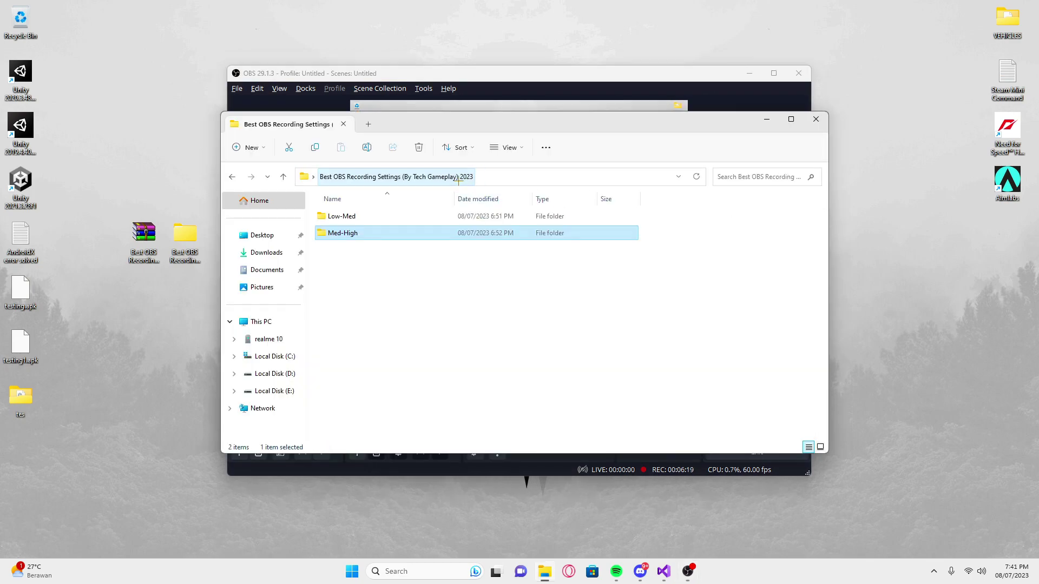
left_click(816, 119)
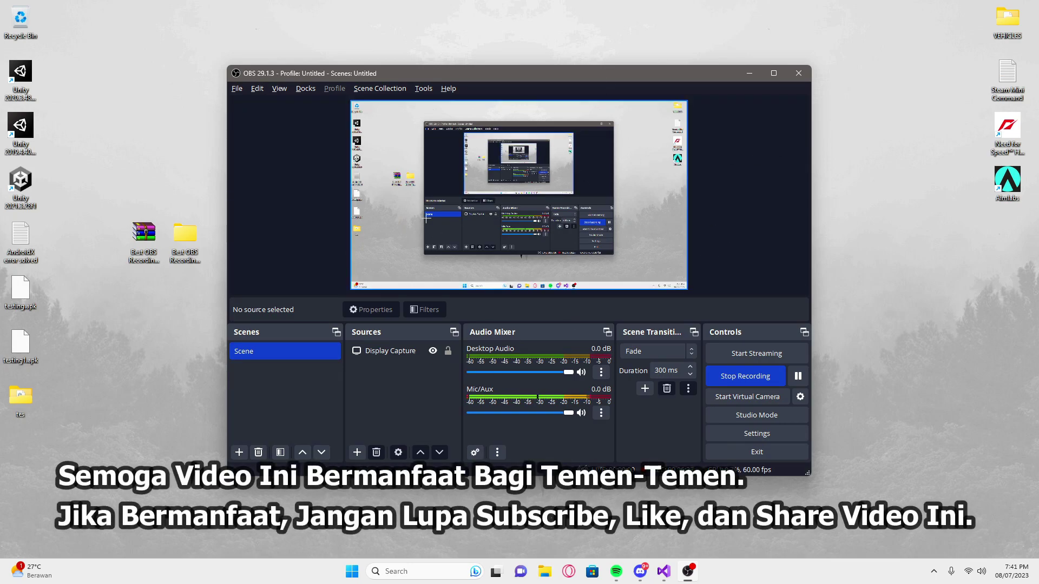
left_click(752, 75)
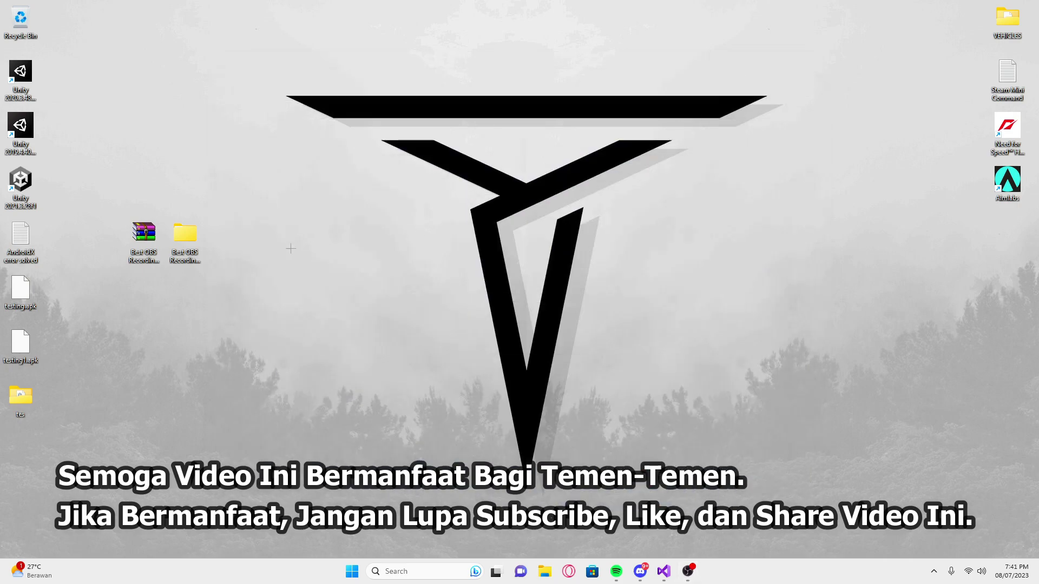